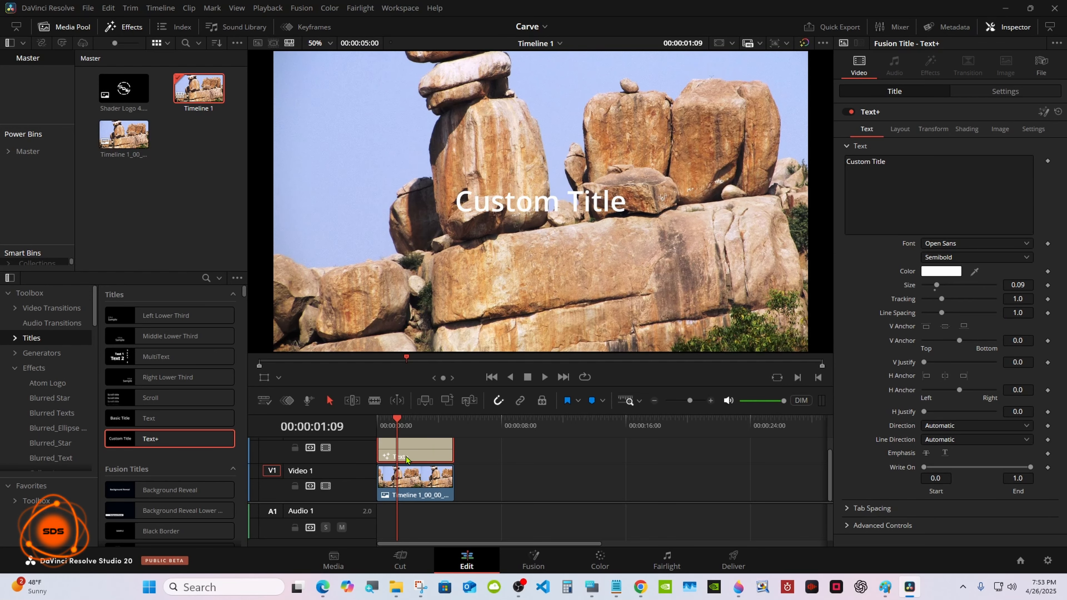
- Bring up the on-screen keyboard, clear the title's placeholder text and switch to capital letters
left_click(591, 587)
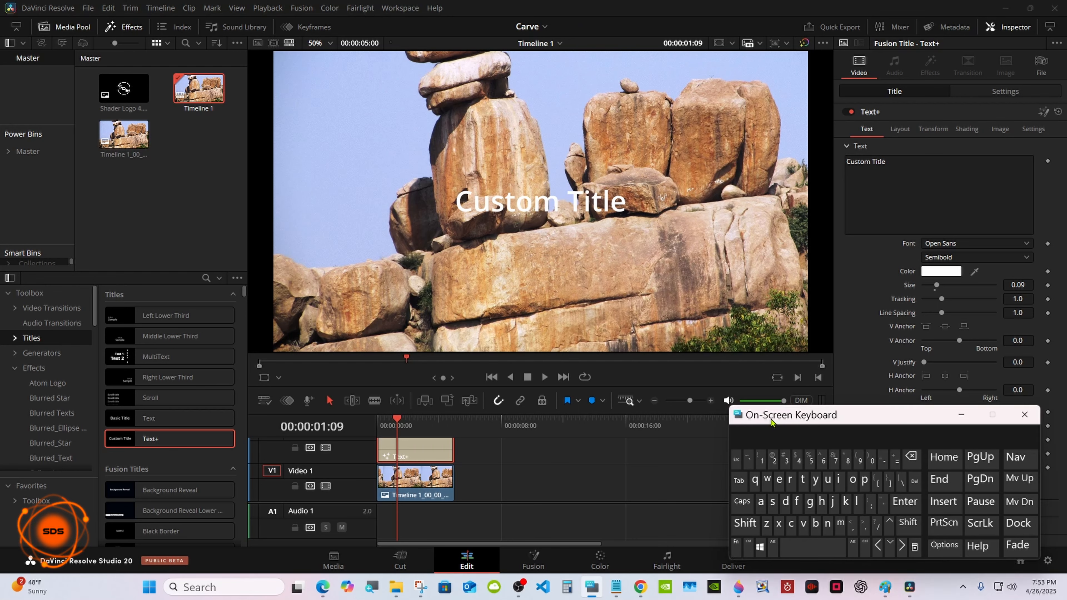
left_click_drag(770, 419, 747, 412)
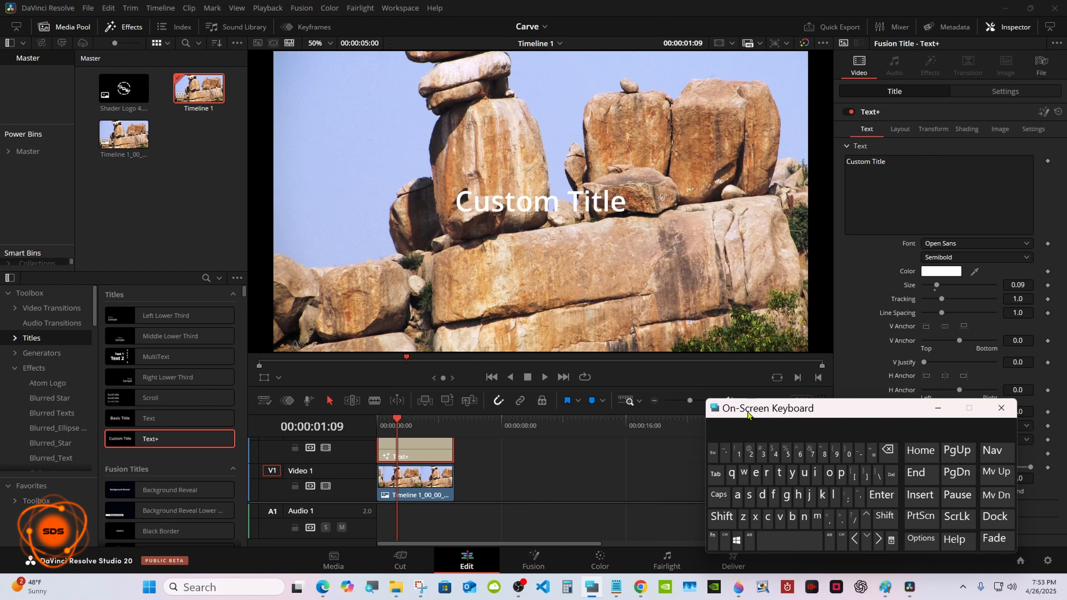
left_click(917, 193)
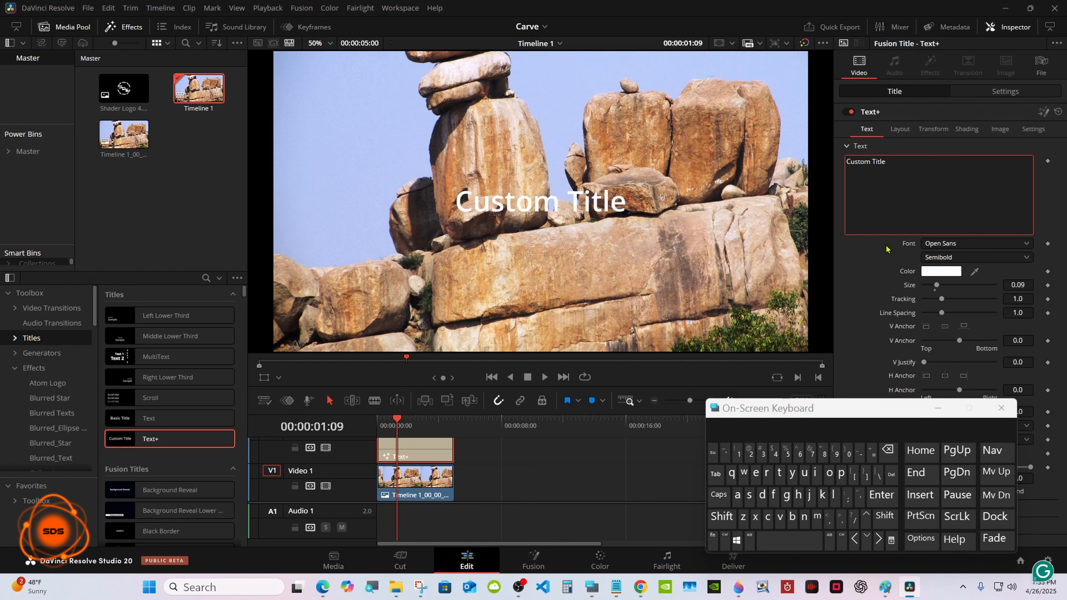
left_click(887, 450)
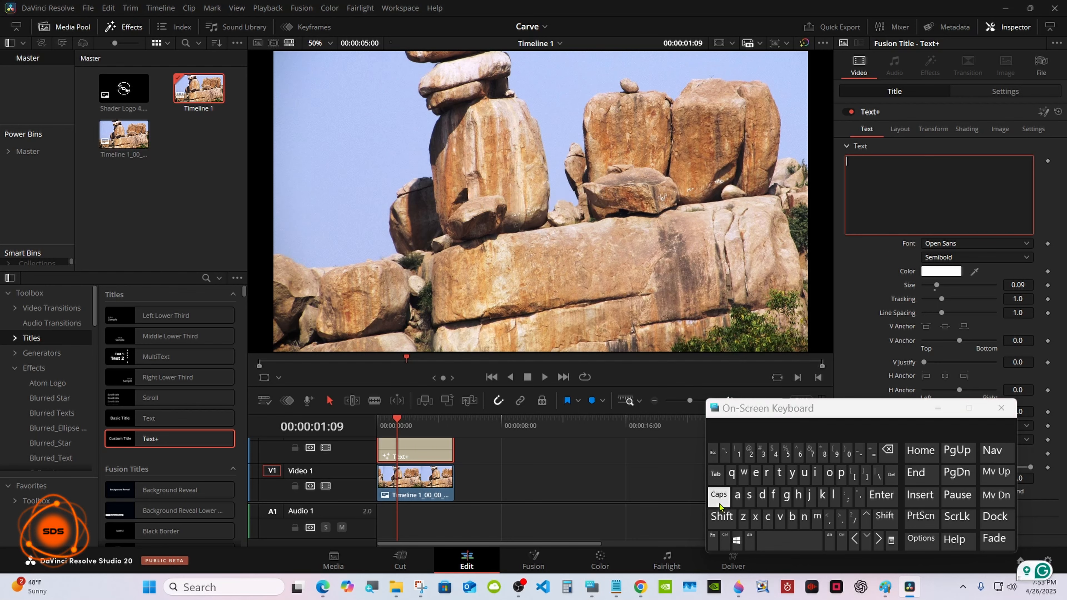
left_click(719, 494)
left_click(750, 496)
left_click(829, 472)
left_click(804, 516)
left_click(804, 516)
left_click(792, 472)
left_click_drag(786, 411, 625, 416)
left_click(878, 200)
left_click(726, 457)
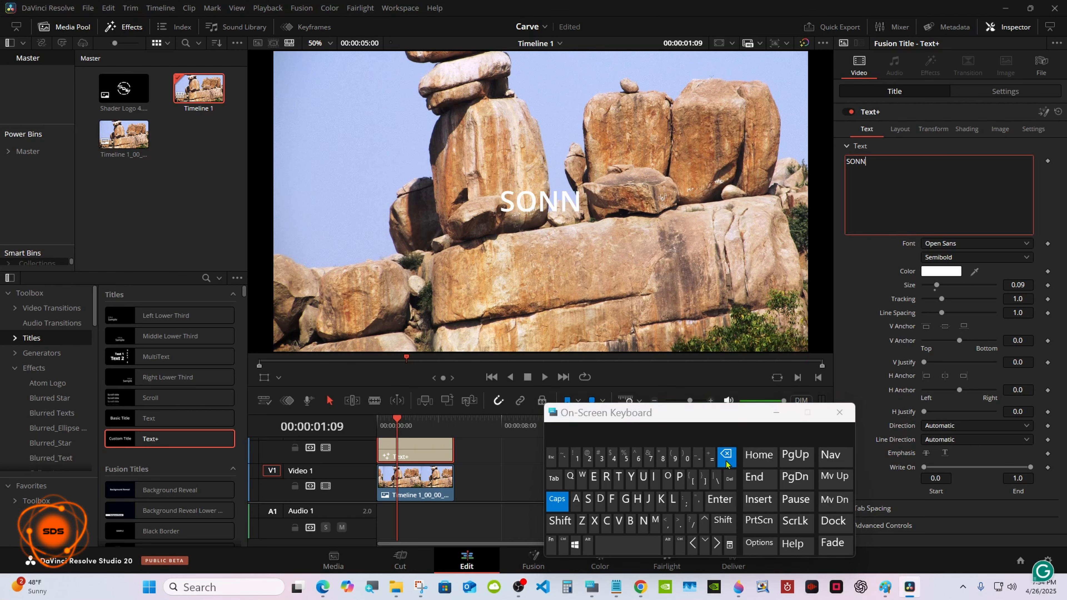
- Enter RESOLVE as the title text, keeping the on-screen keyboard clear of the title settings
left_click(606, 477)
left_click(594, 478)
left_click(588, 499)
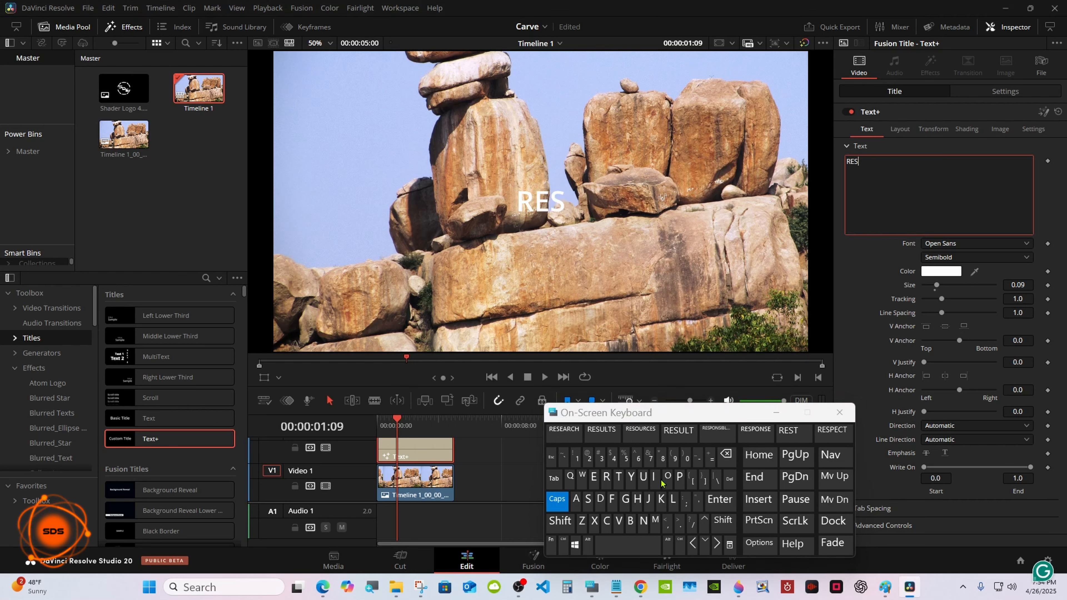
left_click(667, 477)
left_click(672, 500)
left_click(618, 521)
left_click(593, 478)
left_click_drag(652, 416, 604, 420)
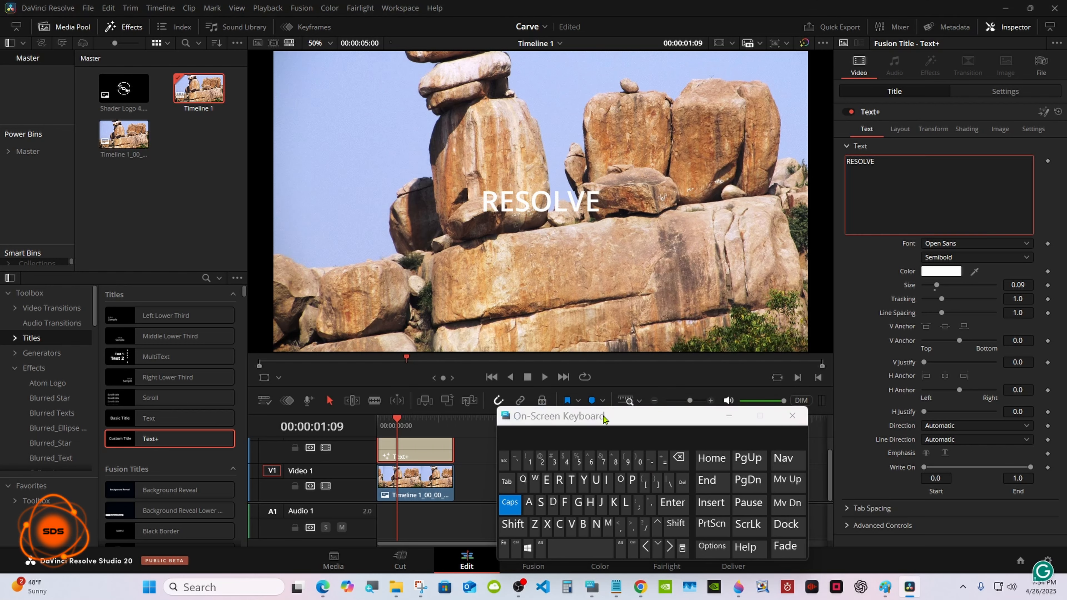
- Shift the title horizontally to a Center X of about 0.569 and change its font to Nulshock
left_click(900, 128)
left_click_drag(945, 174, 966, 174)
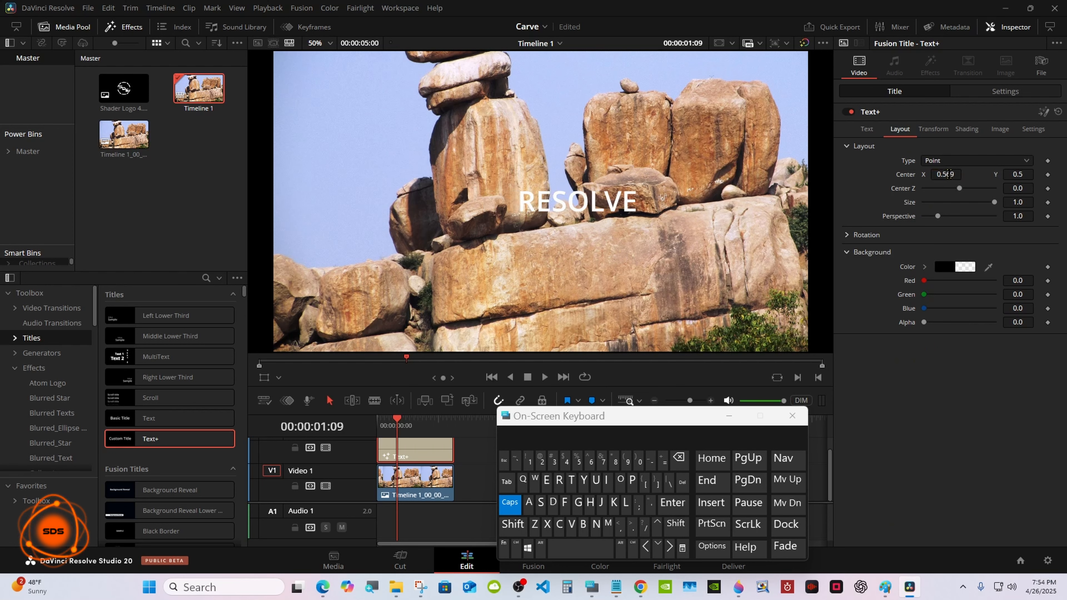
left_click(877, 136)
left_click(974, 244)
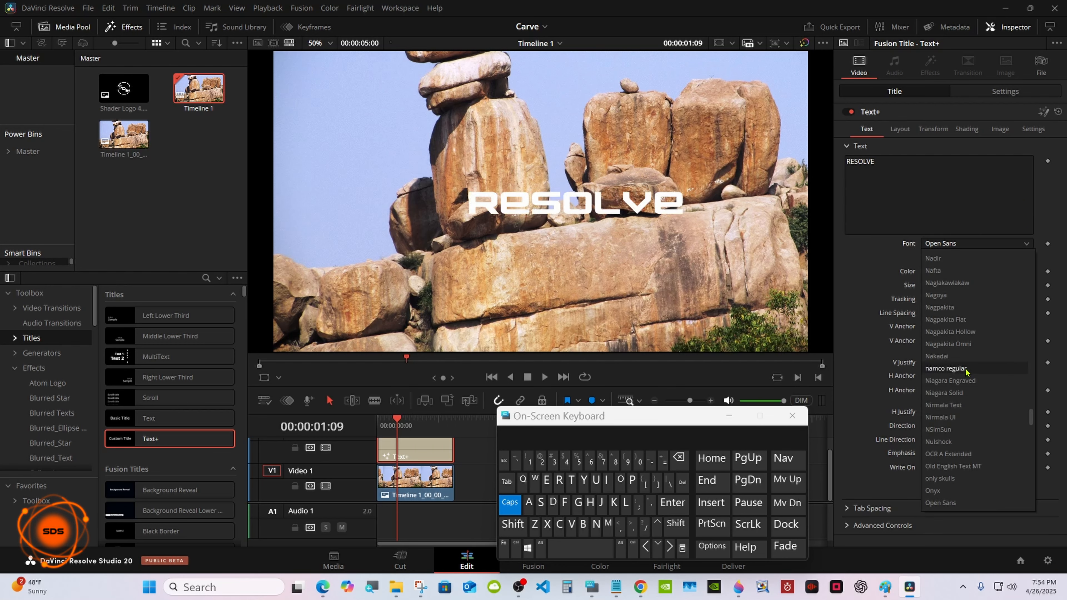
left_click(959, 445)
- Set the title's tracking to 1.05
left_click(1019, 297)
type("5")
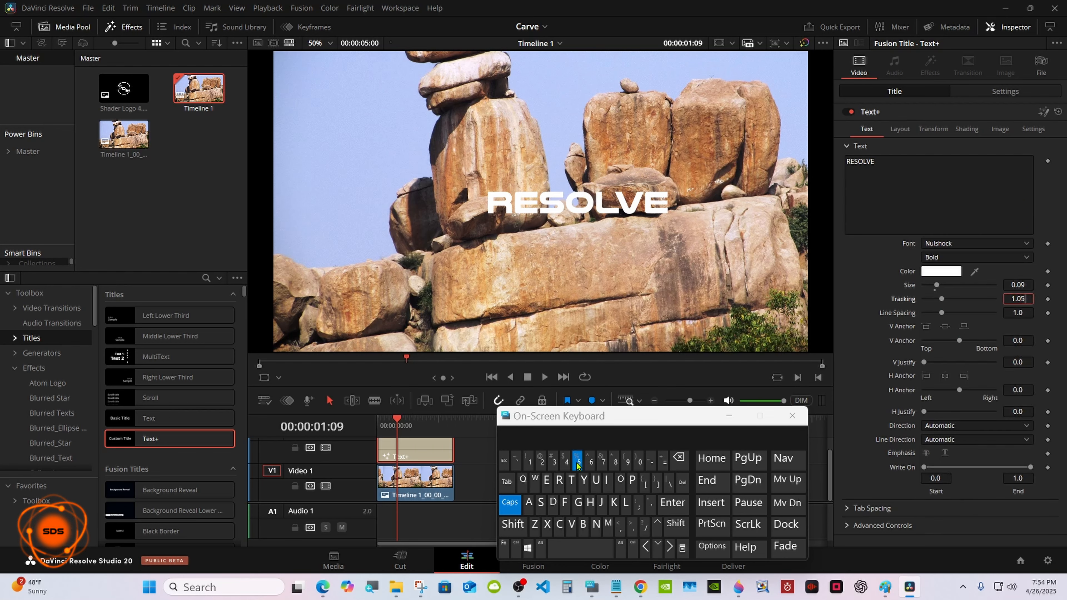
key("Return")
- Place the title on the large rock face at about X 0.647, Y 0.312 and rotate it about 7.8 degrees on Z
left_click(901, 131)
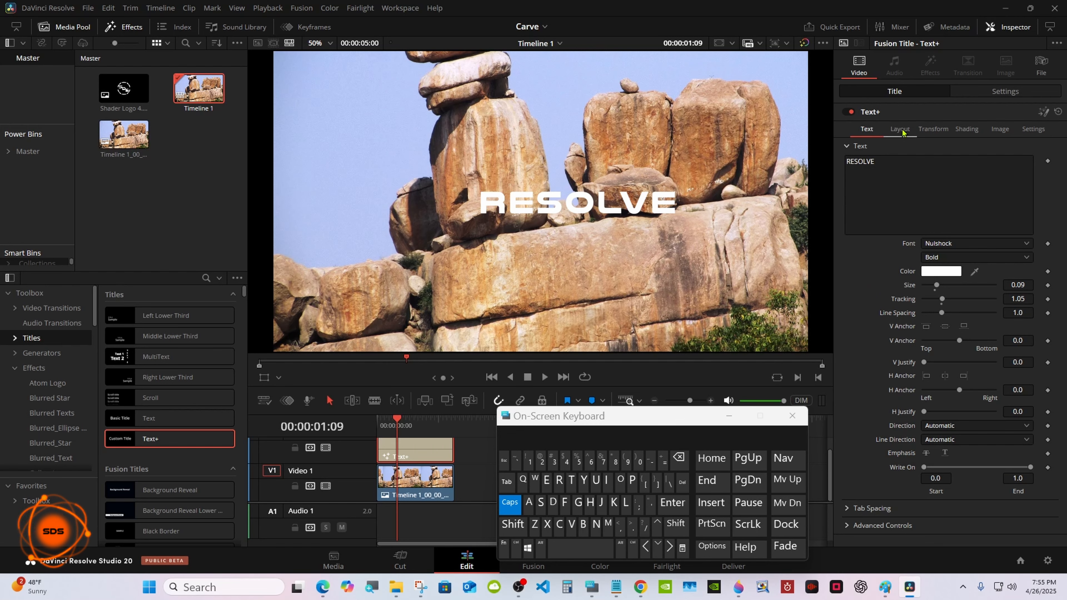
left_click_drag(940, 174, 966, 174)
left_click(848, 235)
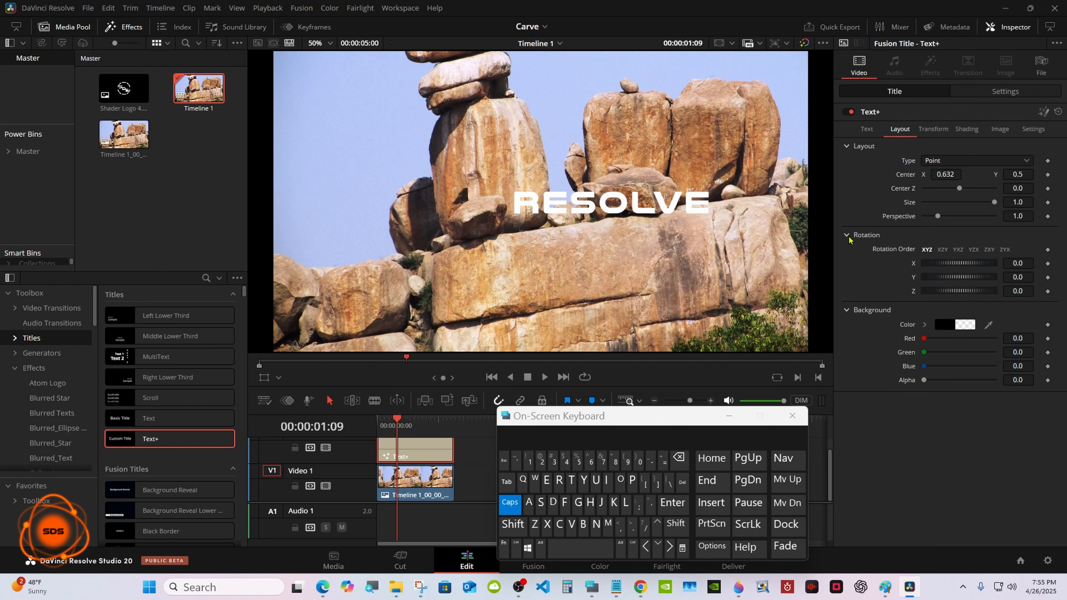
left_click_drag(959, 291, 981, 291)
left_click_drag(1021, 172, 937, 178)
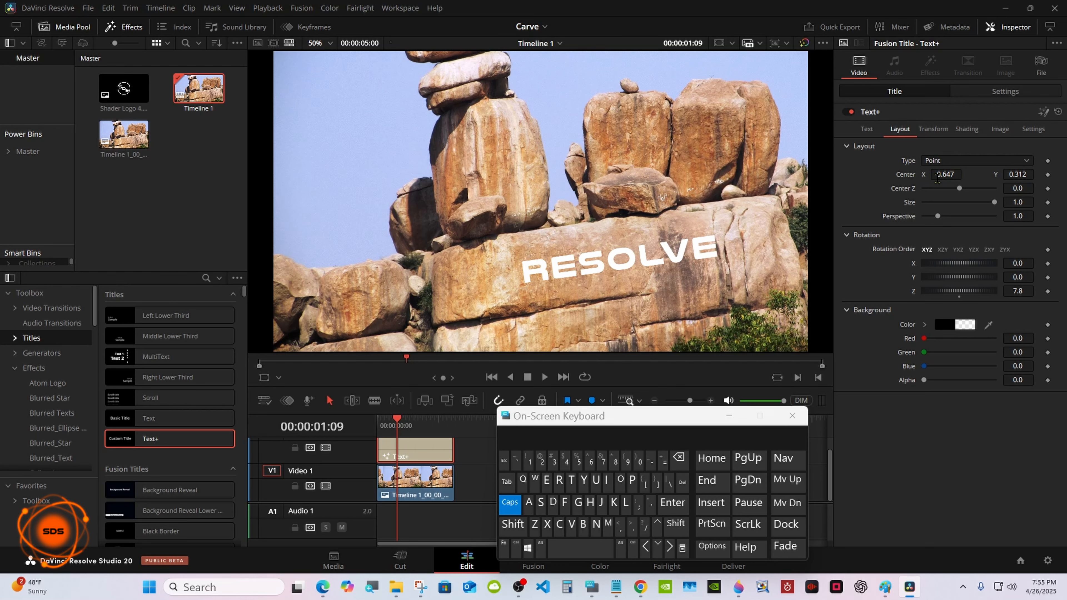
- Reduce the title size to about 0.08 and move its Center X to about 0.627
left_click(866, 129)
left_click_drag(933, 291, 934, 291)
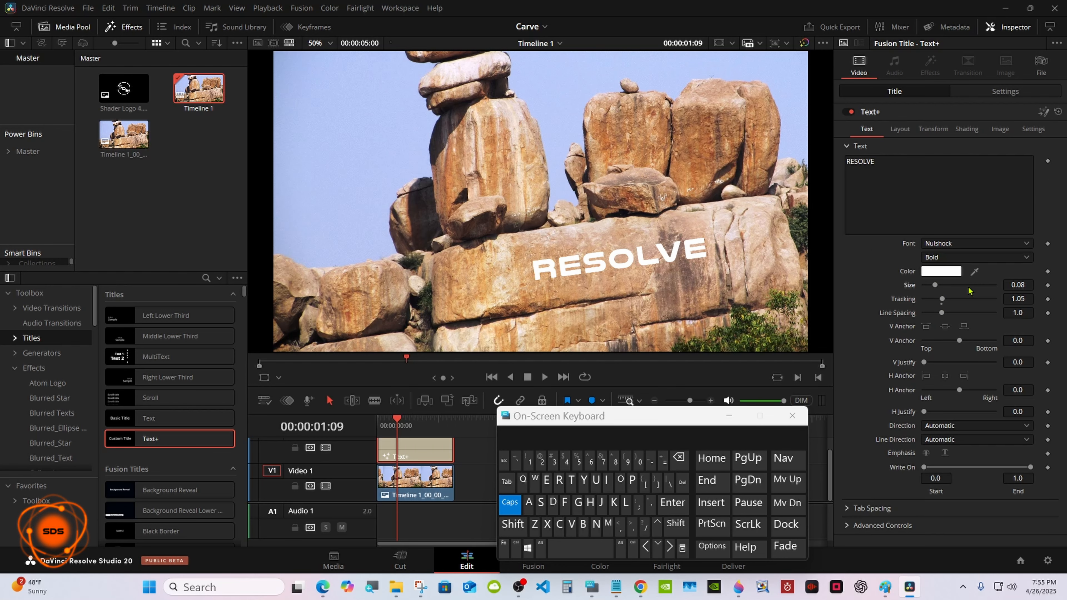
left_click(899, 129)
left_click_drag(945, 174, 937, 174)
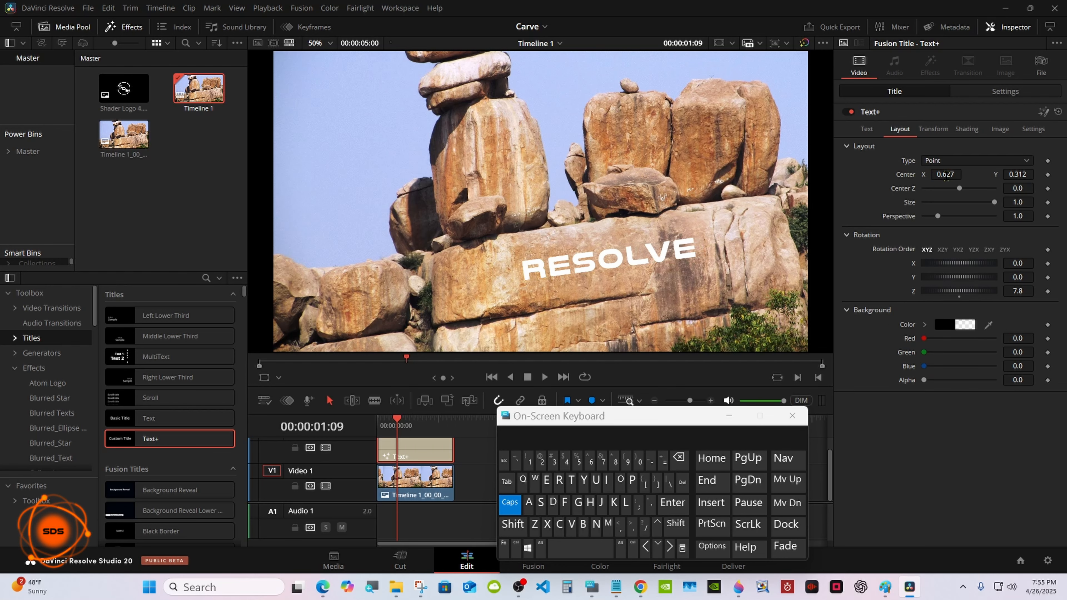
- Combine the Text+ title and the rock image clip on the timeline into a new Fusion clip
left_click_drag(584, 416, 744, 417)
left_click(421, 492)
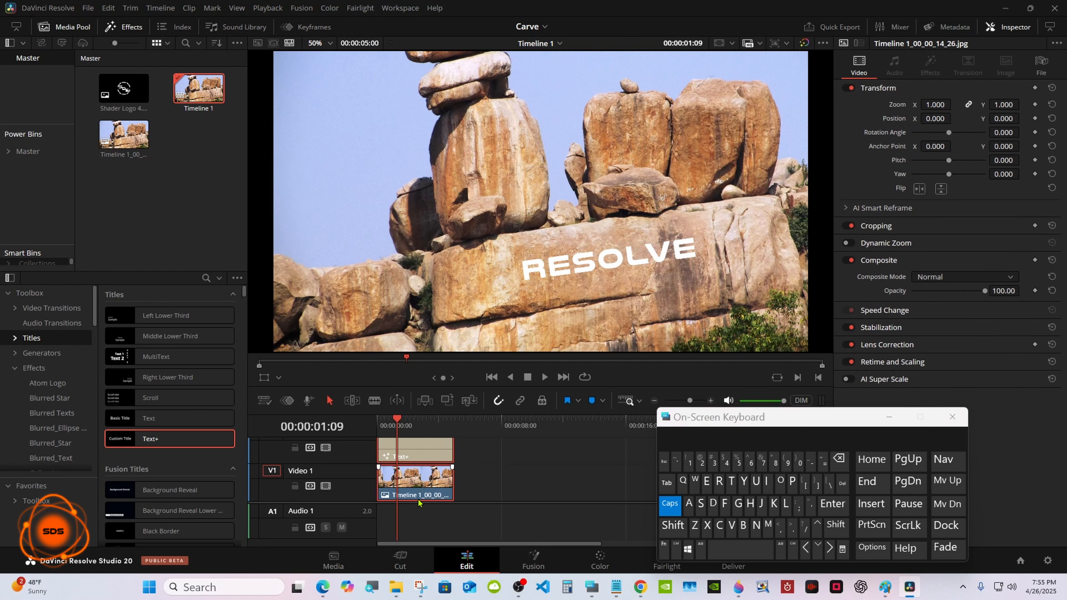
right_click(420, 486)
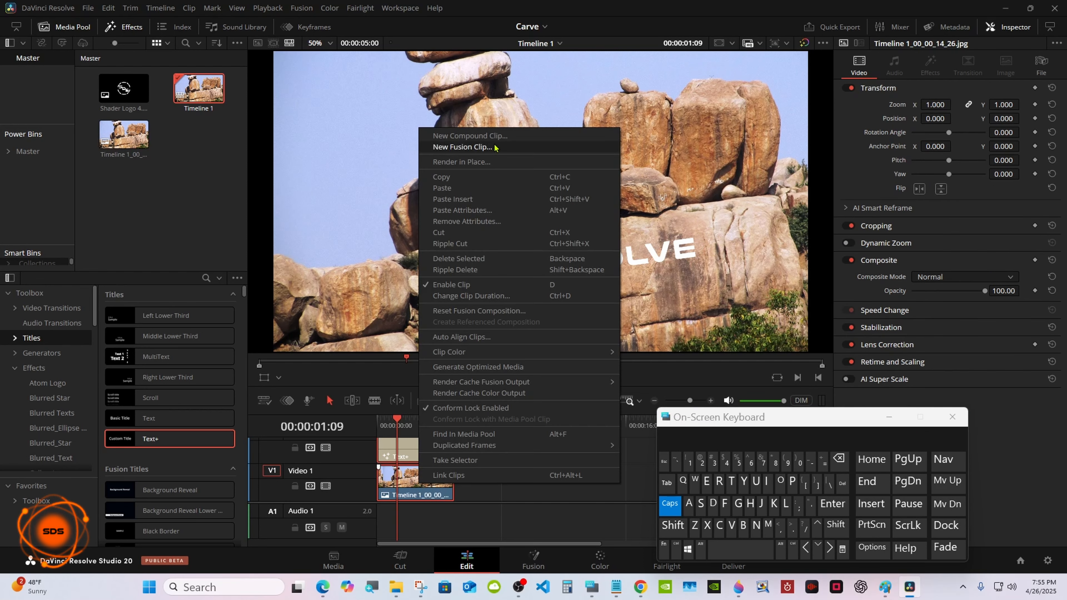
left_click(463, 147)
- Open the new Fusion clip at frame 17 on the Fusion page and switch to a dual-viewer layout
left_click(386, 437)
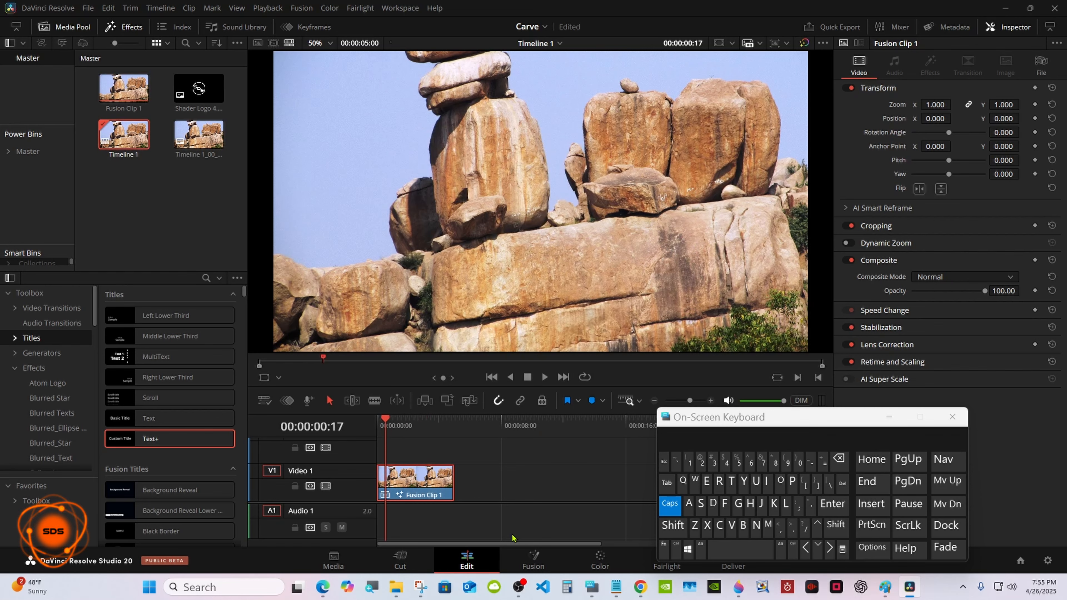
left_click(533, 559)
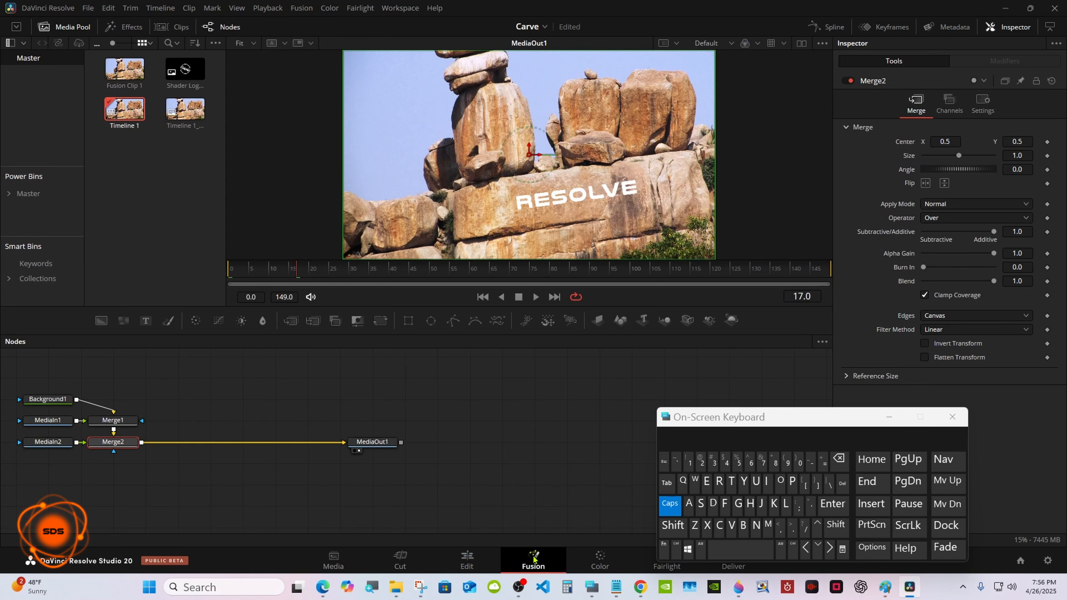
left_click_drag(685, 417, 744, 418)
left_click(729, 503)
left_click(801, 43)
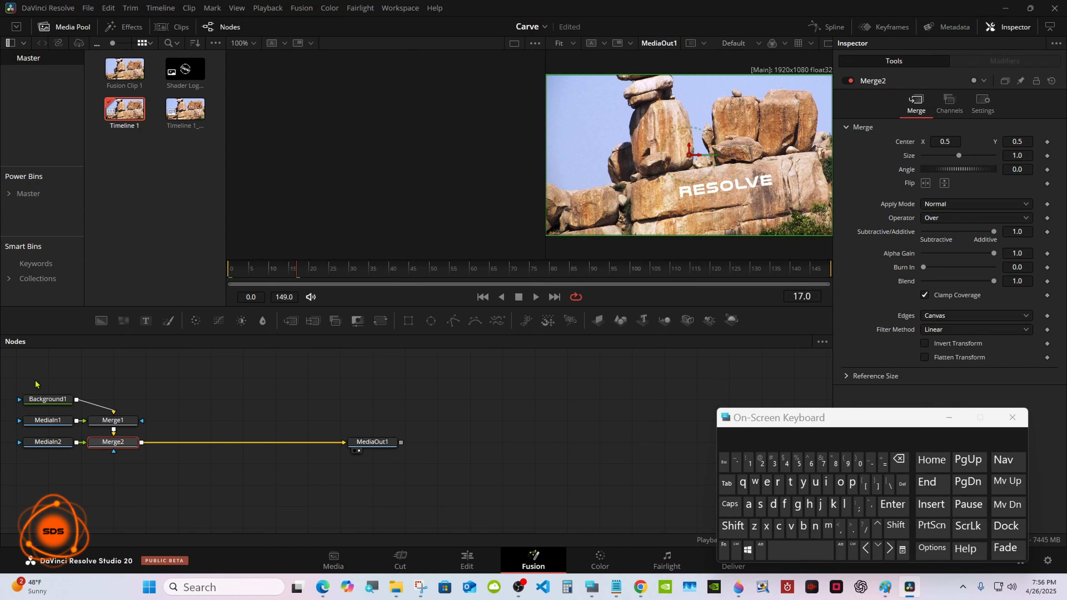
- Shift the whole node group to the right and delete the Background1, Merge1 and Merge2 nodes
left_click_drag(8, 378, 369, 450)
left_click_drag(394, 445, 625, 449)
left_click_drag(274, 399, 341, 399)
left_click_drag(369, 496, 311, 391)
right_click(348, 441)
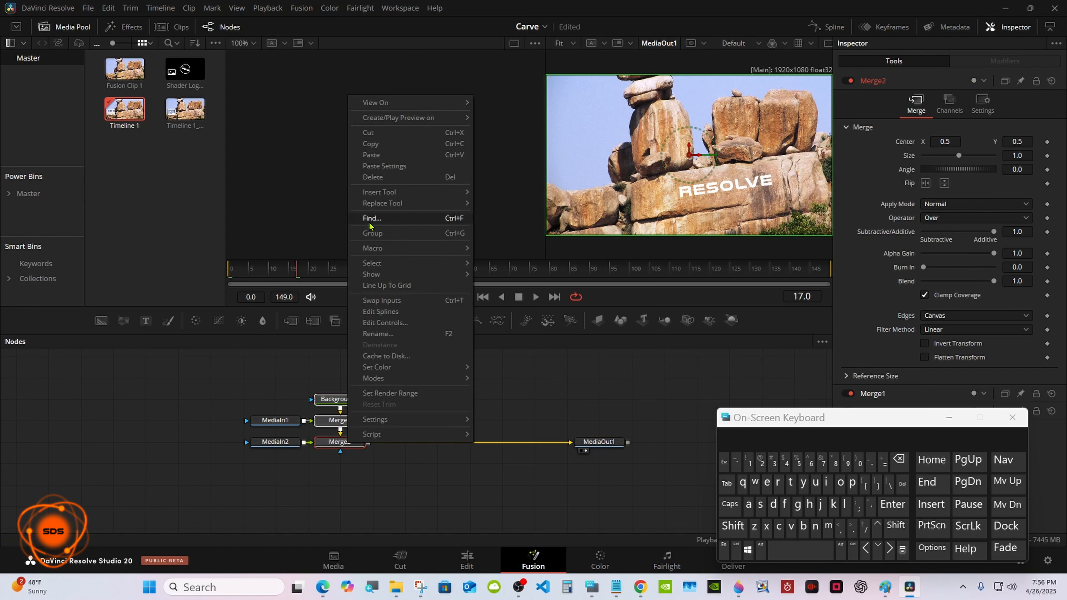
left_click(375, 182)
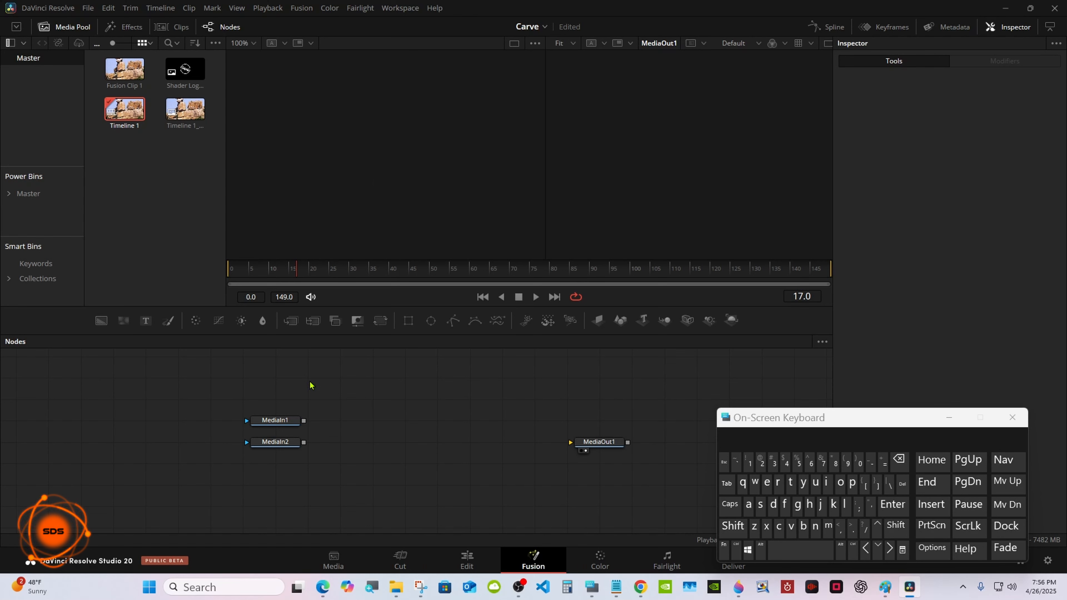
- Place MediaIn1 below MediaIn2 and show the title input and the rock image in separate viewers
left_click_drag(262, 420, 263, 485)
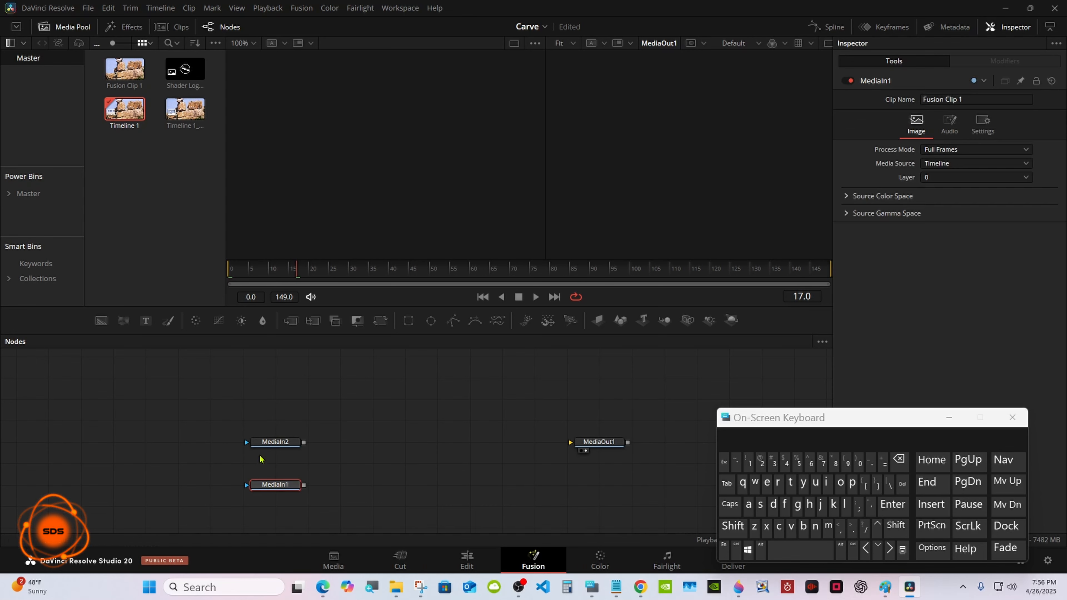
left_click(262, 450)
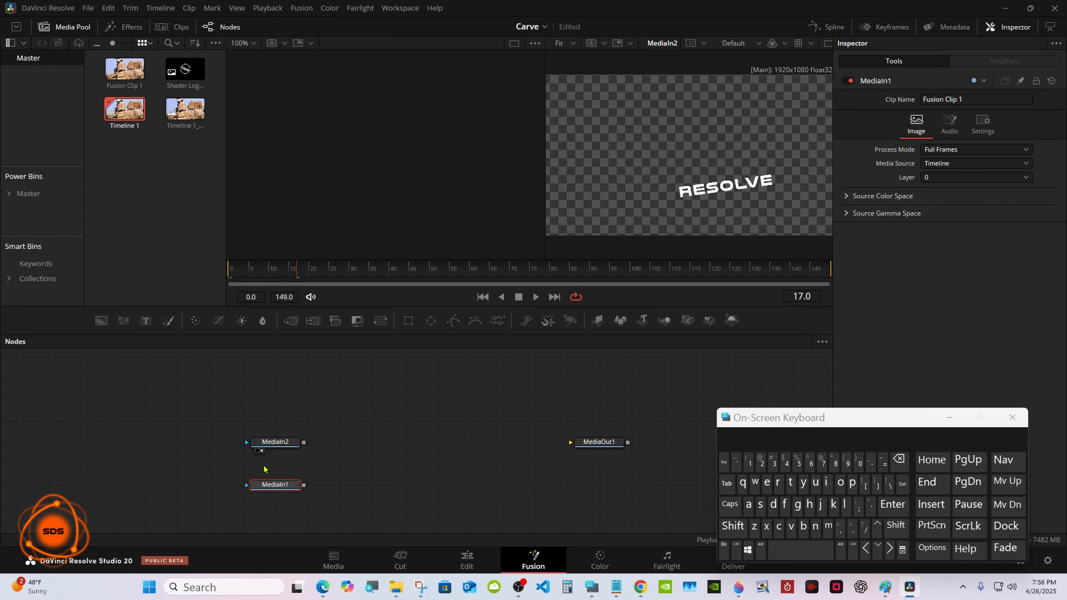
left_click(256, 494)
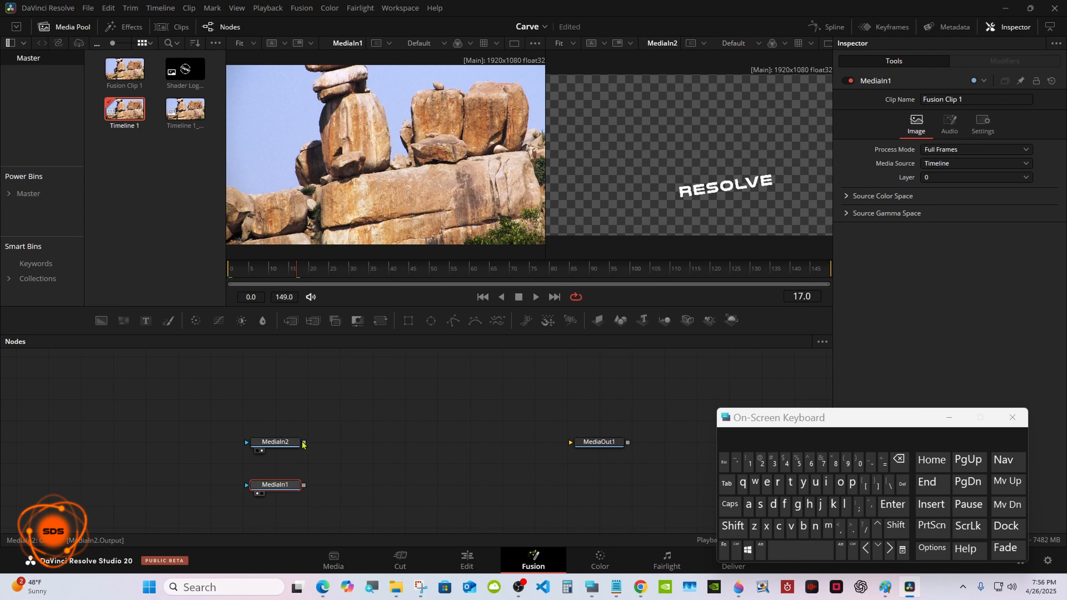
- Add a Matte Control node and connect it between MediaIn2 and MediaOut1
left_click_drag(357, 320, 366, 447)
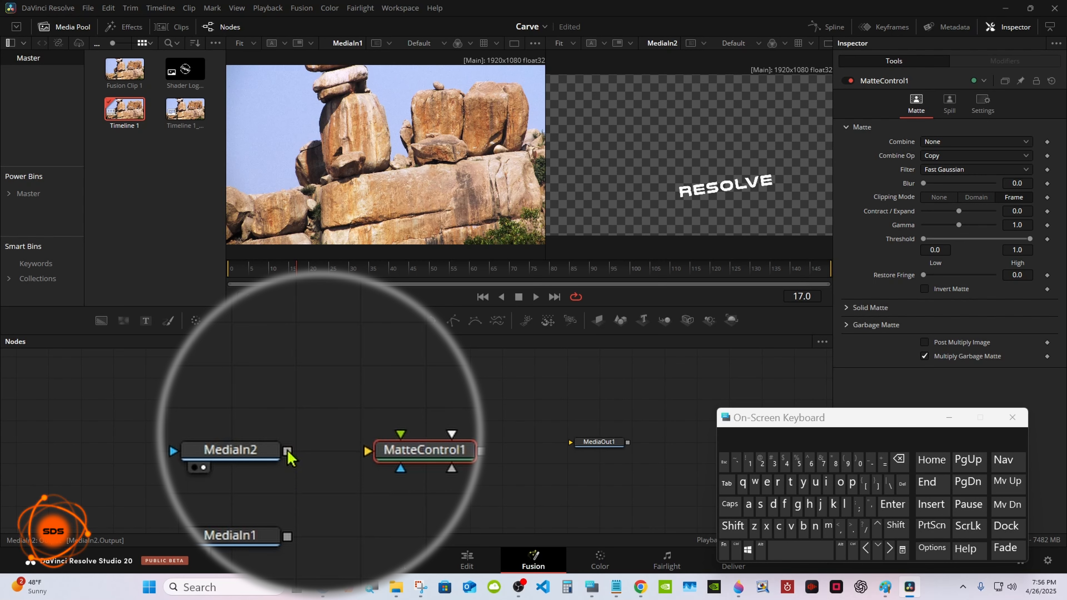
left_click_drag(287, 451, 571, 446)
left_click(422, 502)
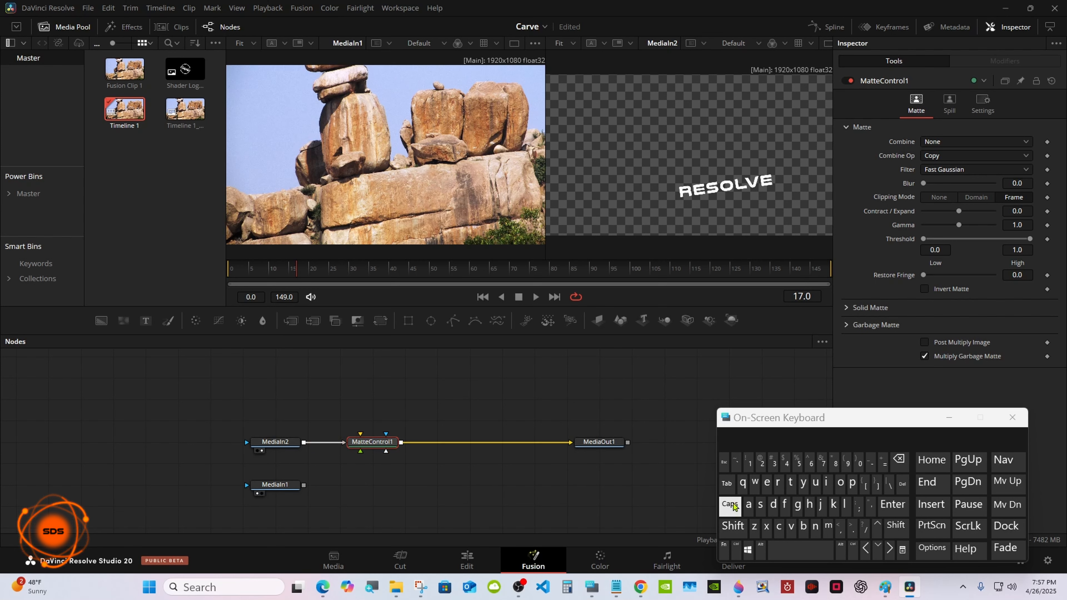
- Find the Shadow tool by searching for "shado" and add it after MatteControl1
left_click(735, 530)
left_click(769, 550)
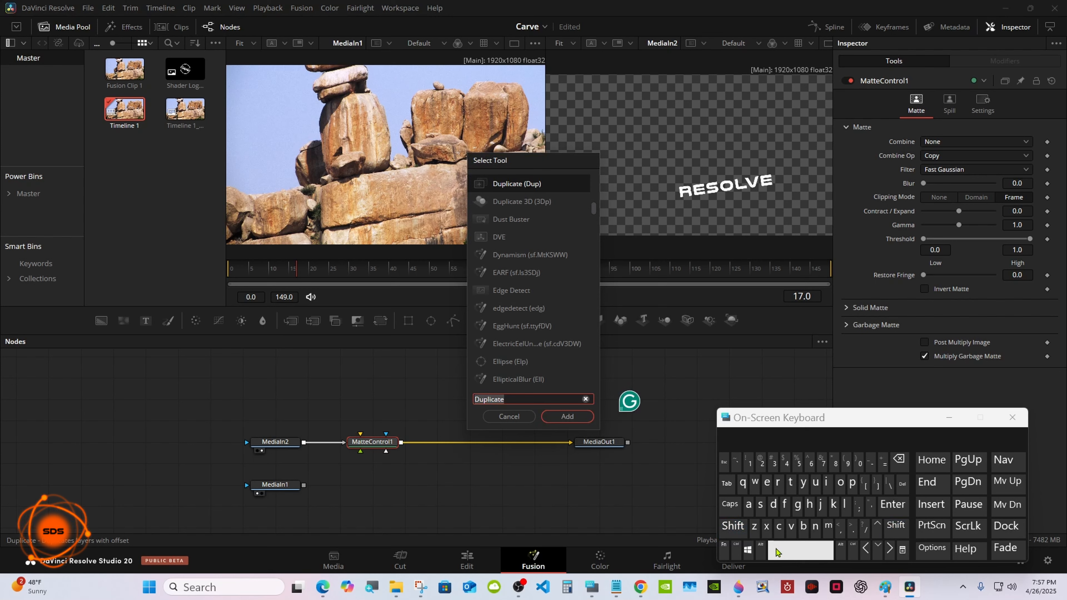
left_click(760, 504)
left_click(810, 504)
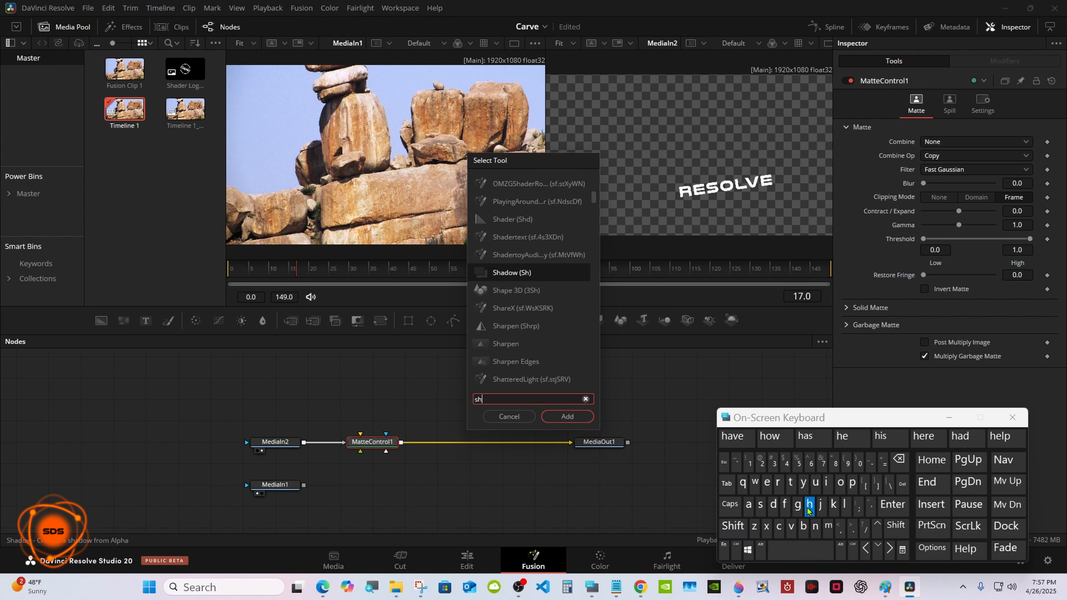
left_click(751, 509)
left_click(773, 506)
left_click(840, 483)
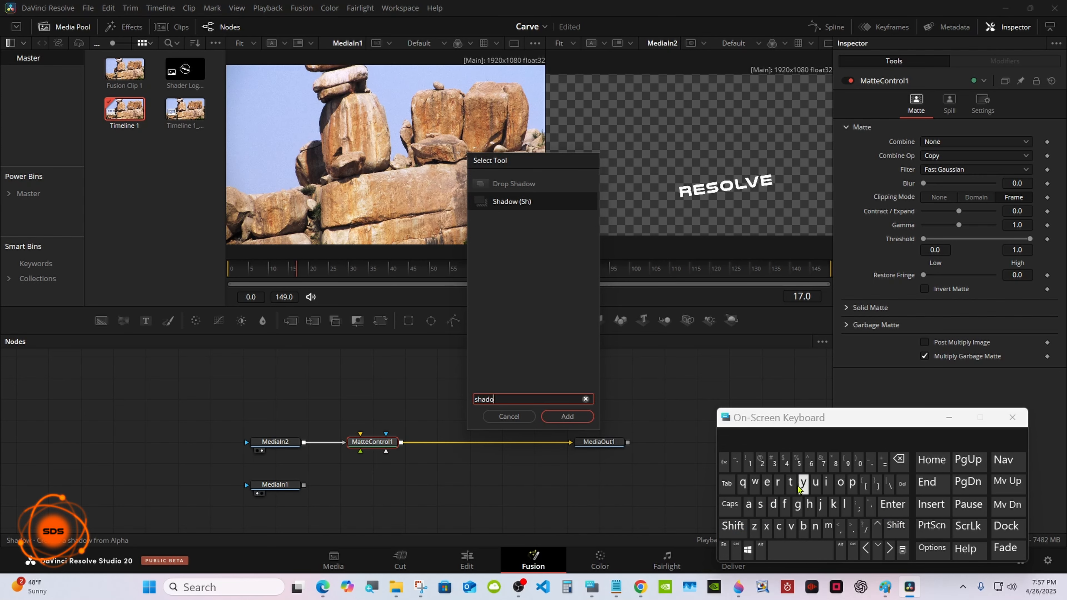
left_click(519, 205)
left_click(567, 416)
- Copy Shadow1, paste it as an instance and insert the instance between Shadow1 and MediaOut1
right_click(445, 446)
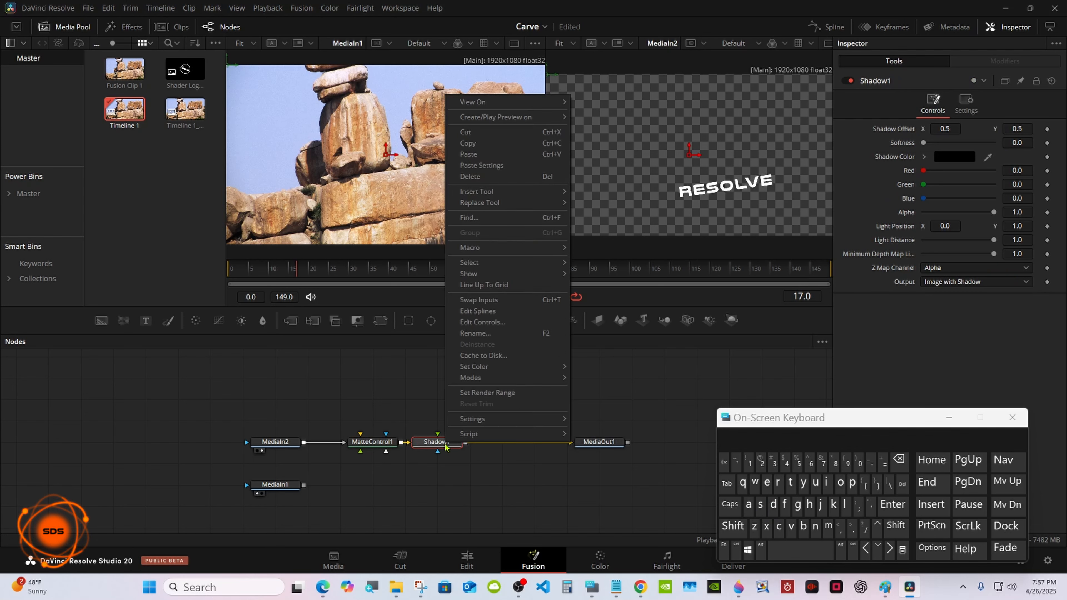
left_click(481, 144)
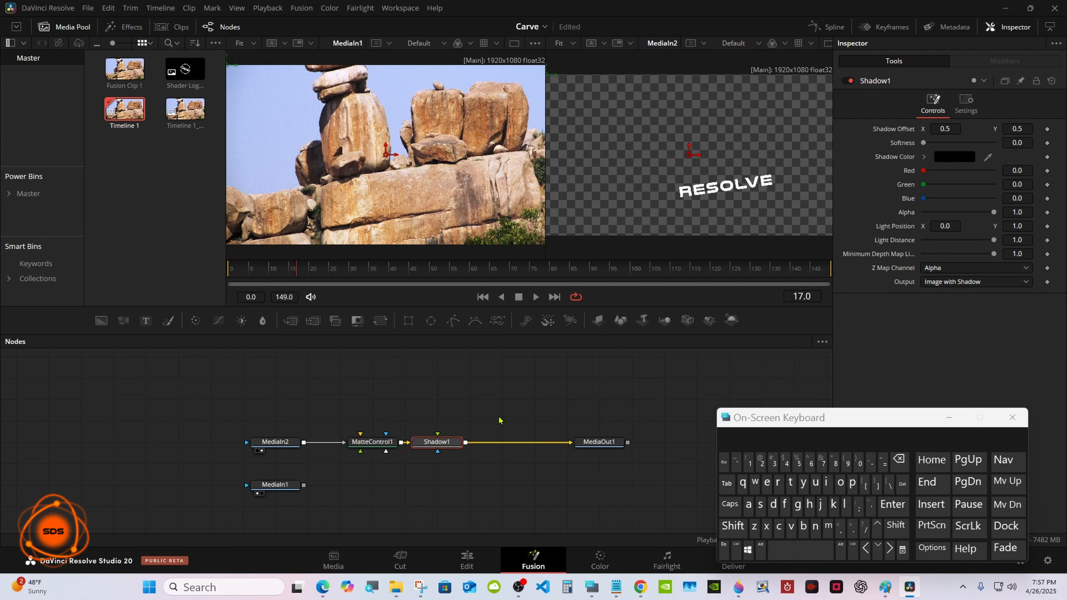
right_click(510, 432)
left_click(543, 420)
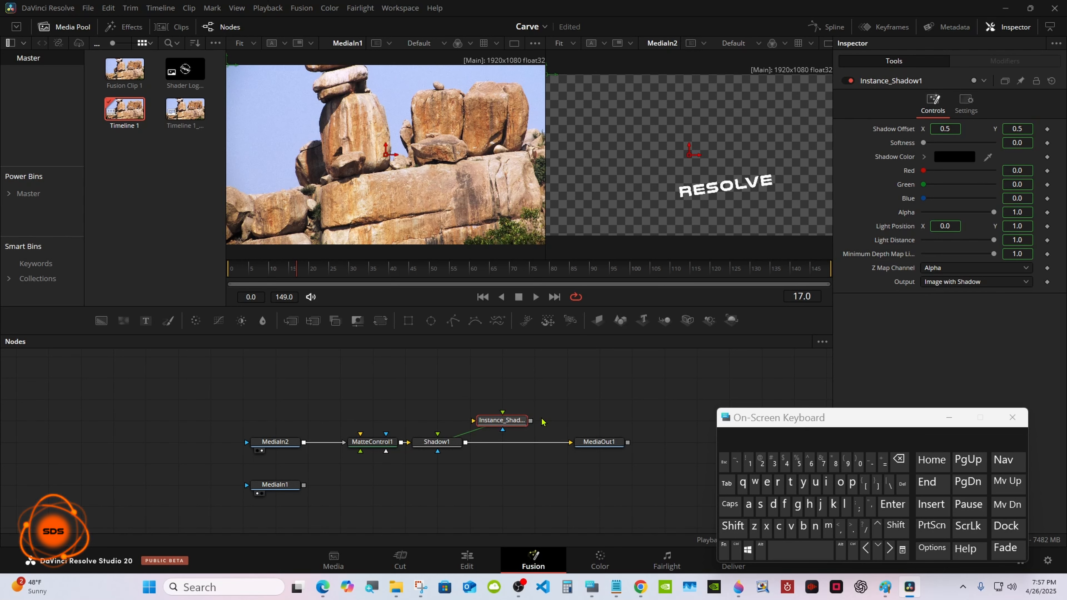
mouse_move(552, 442)
left_mouse_down()
mouse_move(474, 420)
mouse_move(570, 442)
left_mouse_up()
left_click_drag(502, 420, 534, 441)
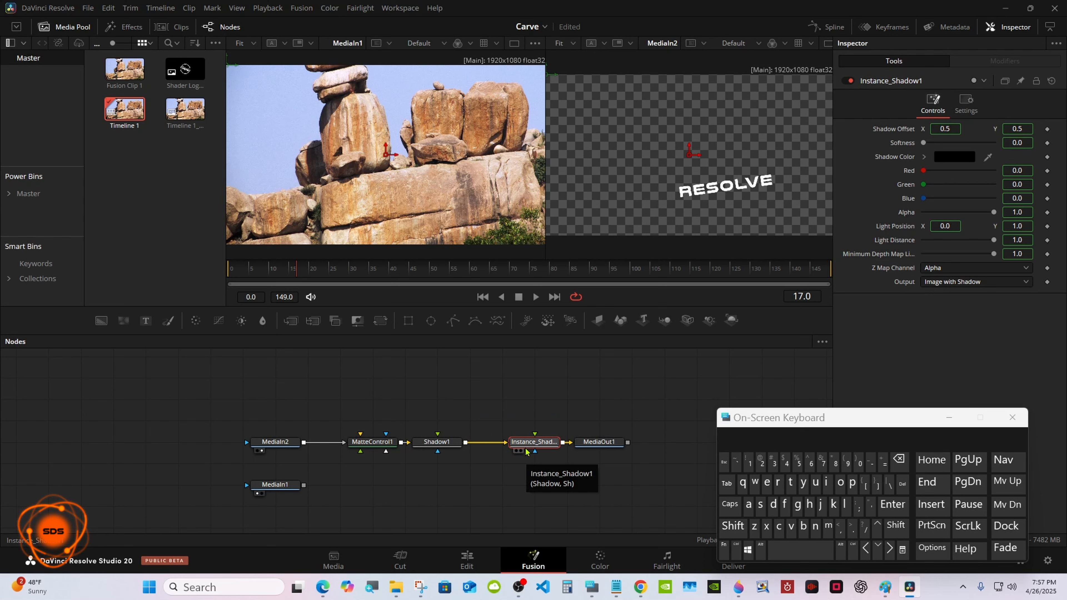
scroll(522, 449, "down", 3)
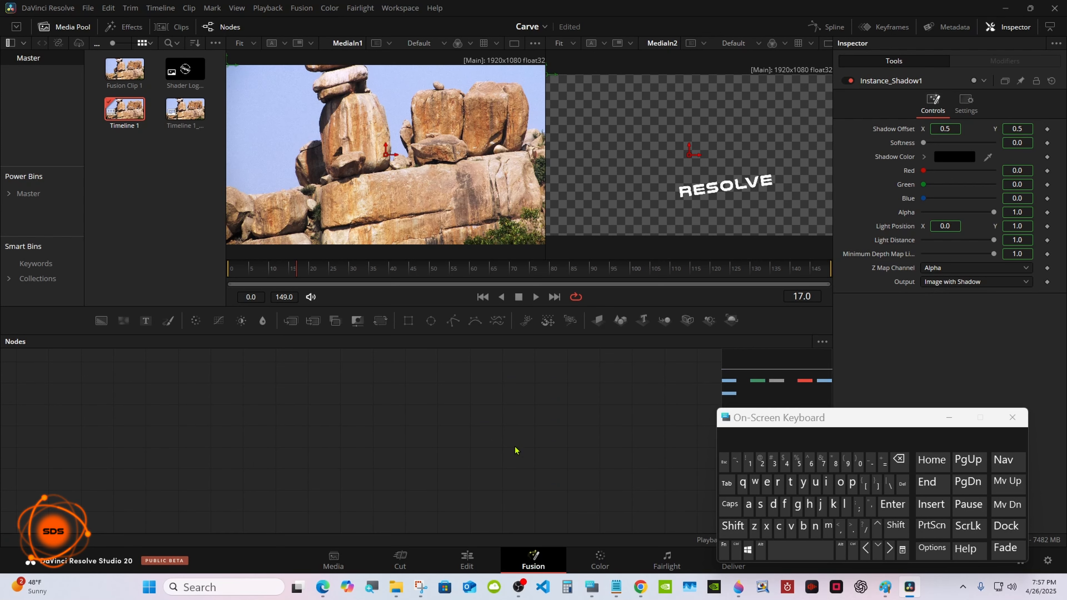
- Add a Brightness/Contrast node beside MediaIn1 and connect MediaIn1's output to it
left_click_drag(748, 385, 775, 387)
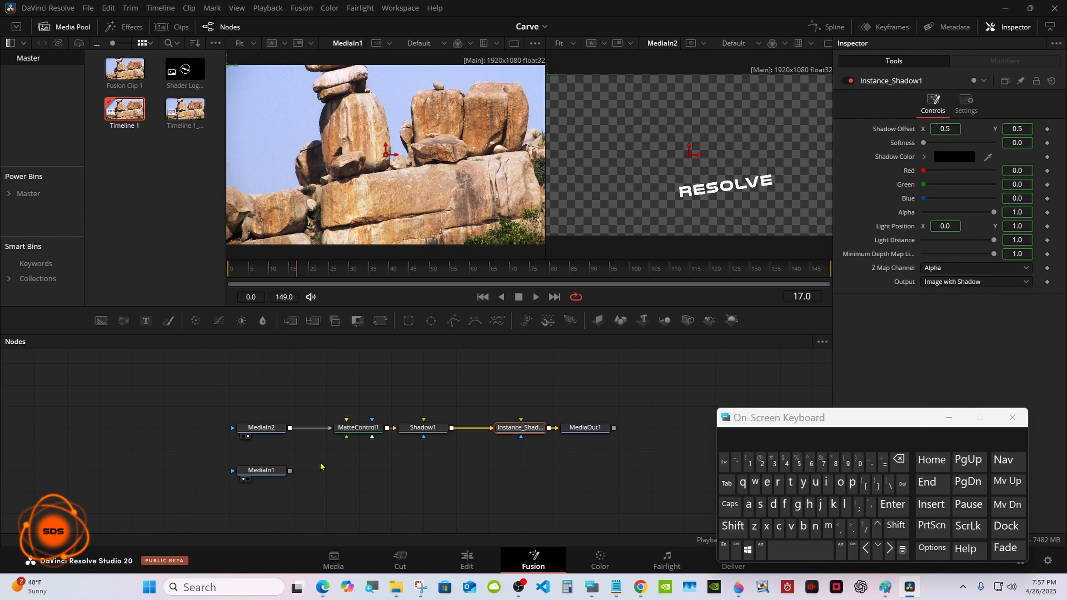
left_click_drag(261, 470, 261, 492)
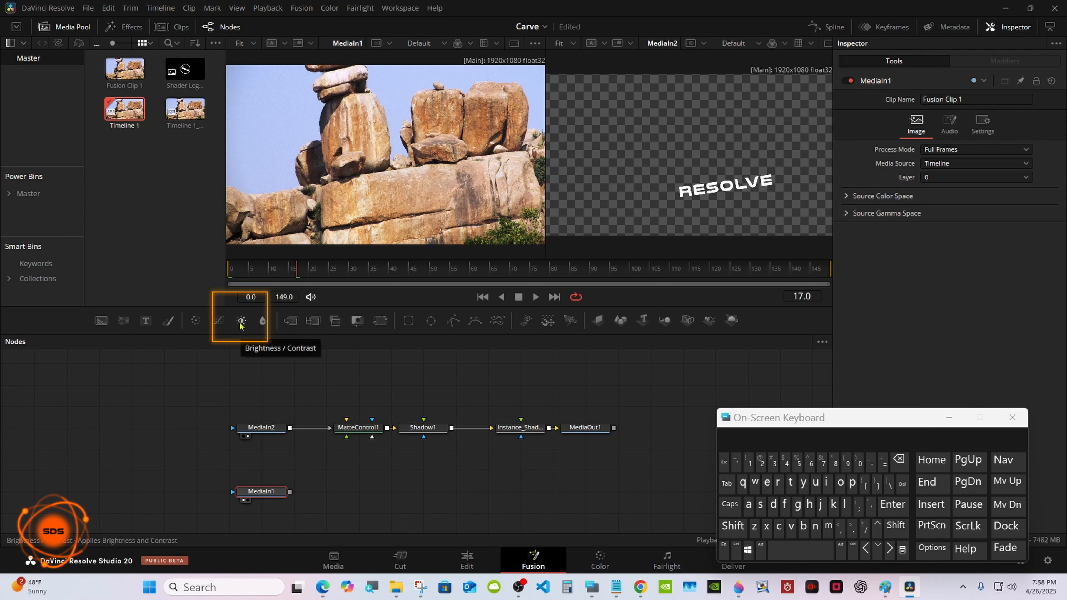
left_click_drag(240, 325, 355, 493)
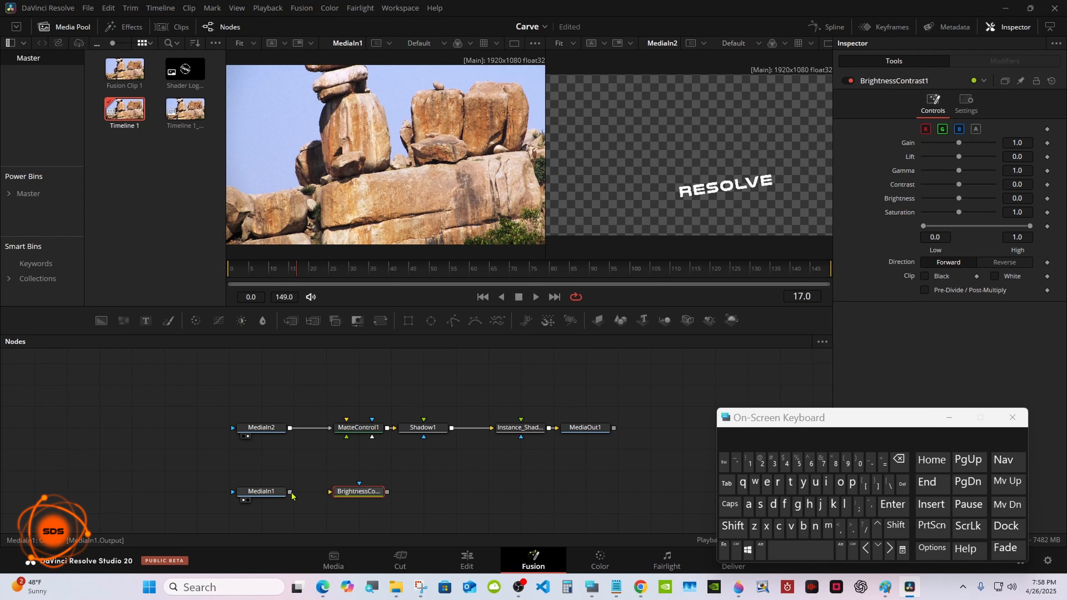
left_click_drag(290, 492, 357, 491)
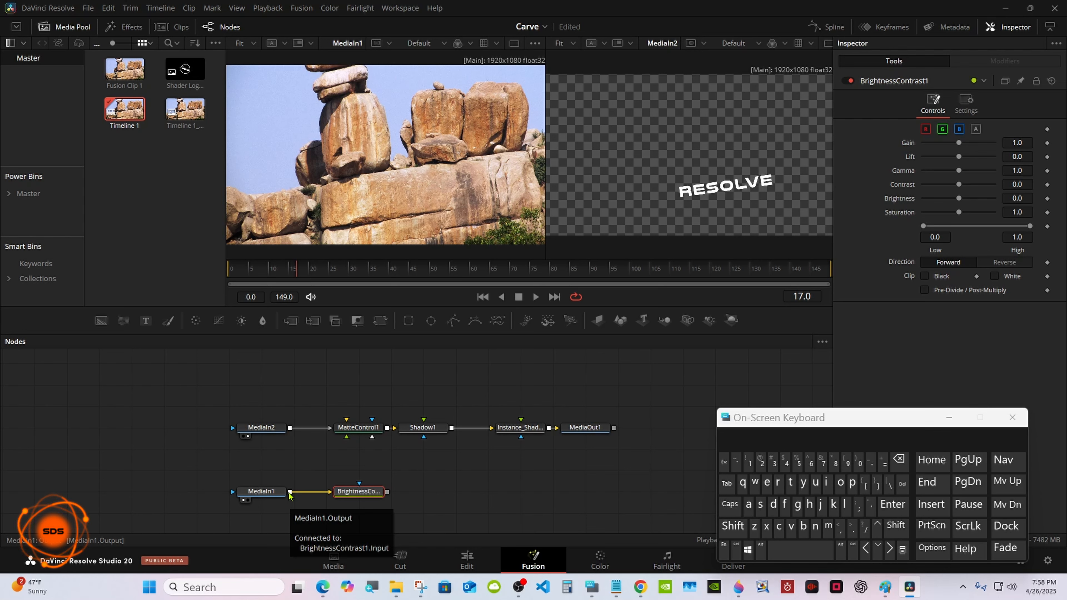
- Connect MediaIn1 to MatteControl1's background input and show MatteControl1 in the viewer that held the rock image
left_click_drag(290, 493, 359, 198)
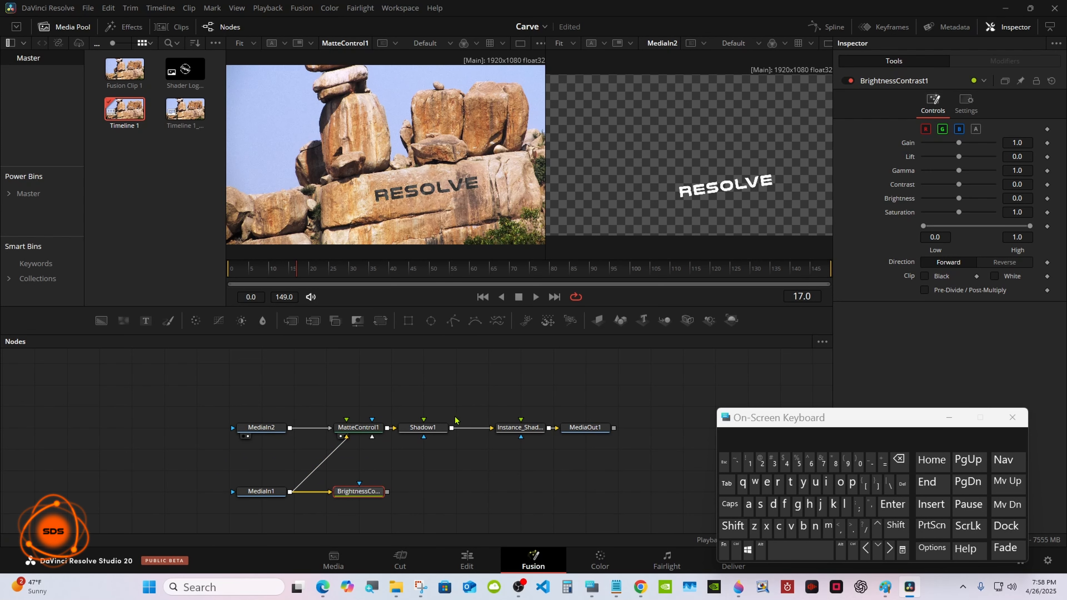
left_click_drag(423, 427, 456, 427)
left_click_drag(493, 335, 493, 357)
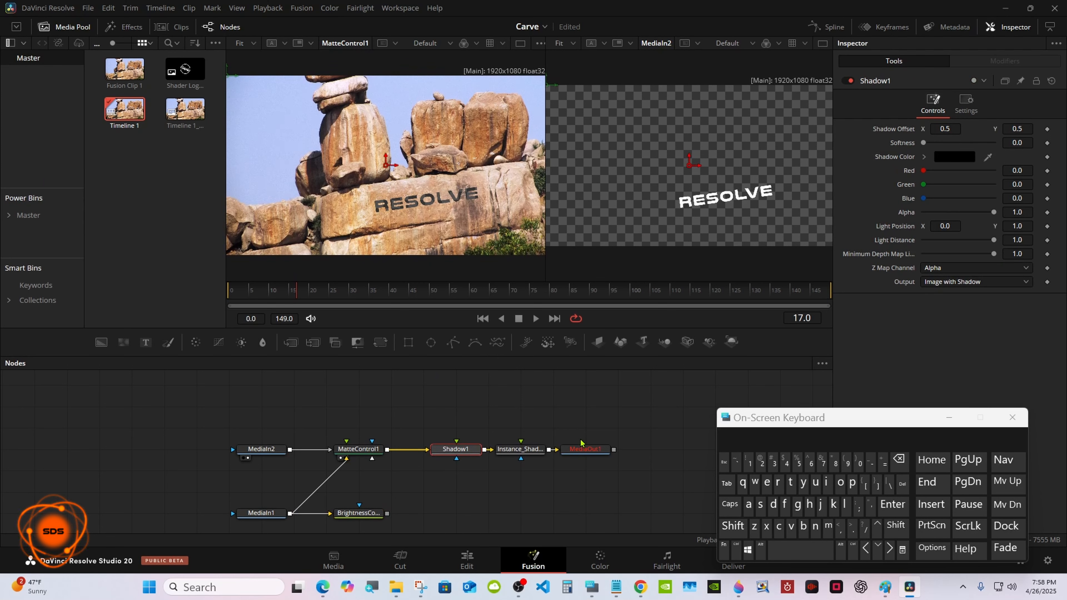
- Merge Instance_Shadow1 over the BrightnessContrast1 output and connect the merge to MediaOut1, shown in the second viewer
left_click_drag(581, 443, 614, 457)
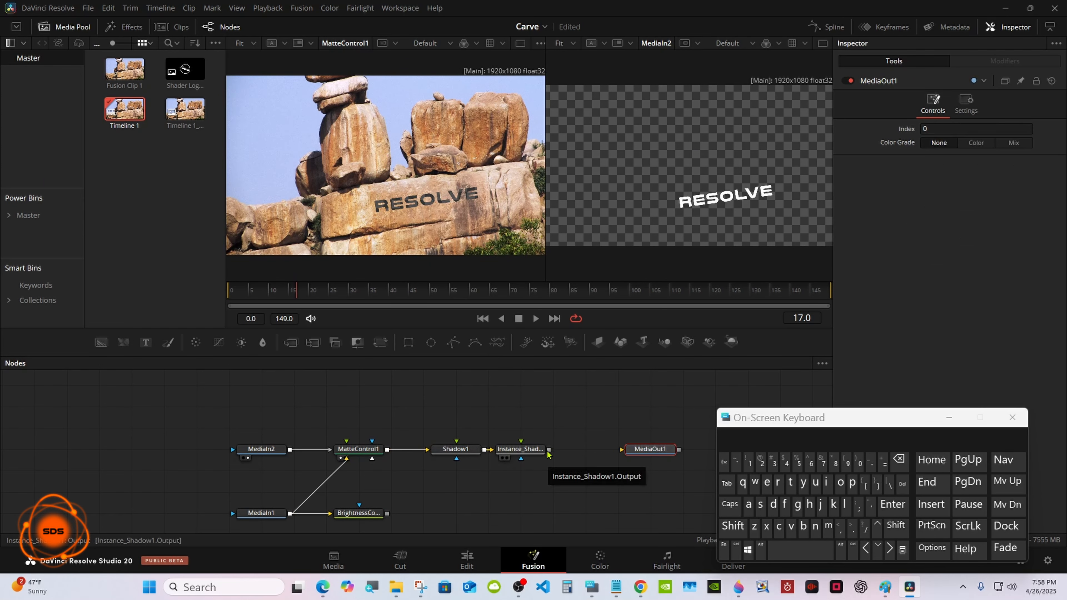
left_click_drag(548, 452, 386, 513)
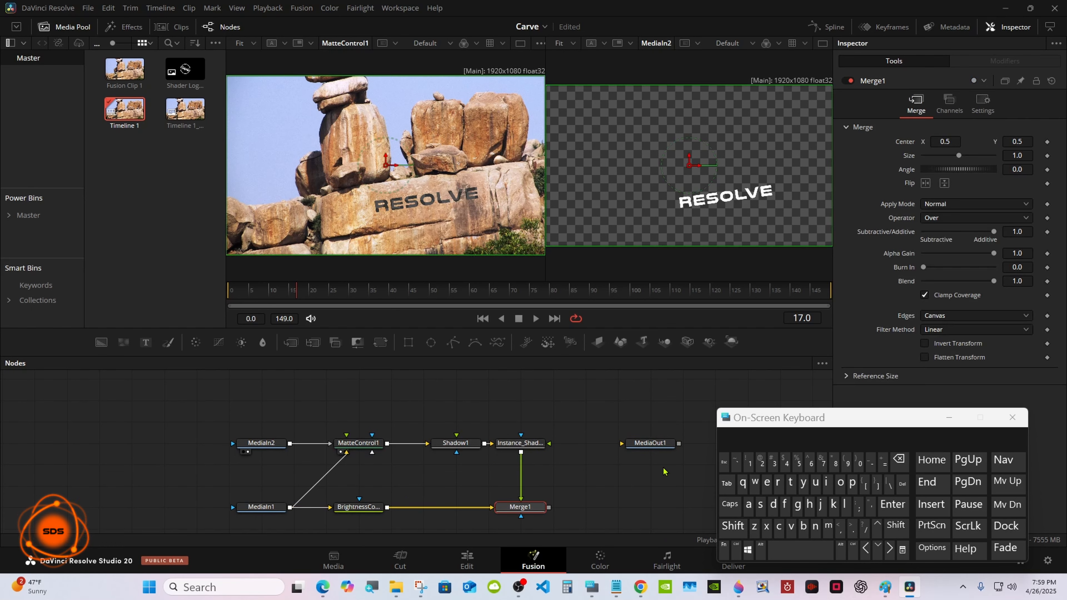
left_click_drag(655, 443, 623, 507)
left_click_drag(548, 507, 618, 228)
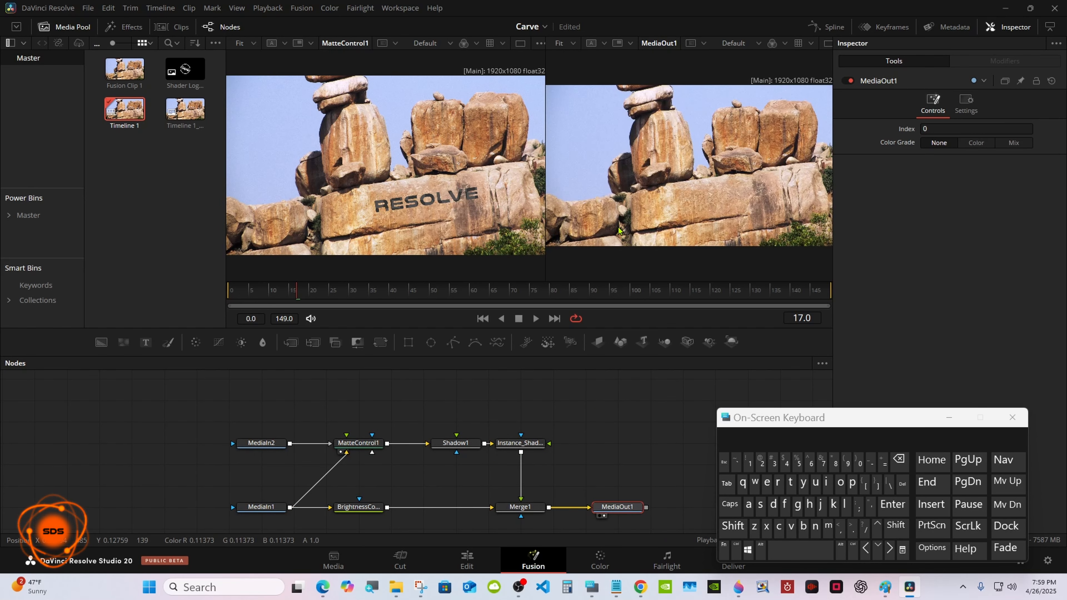
left_click_drag(550, 356, 563, 371)
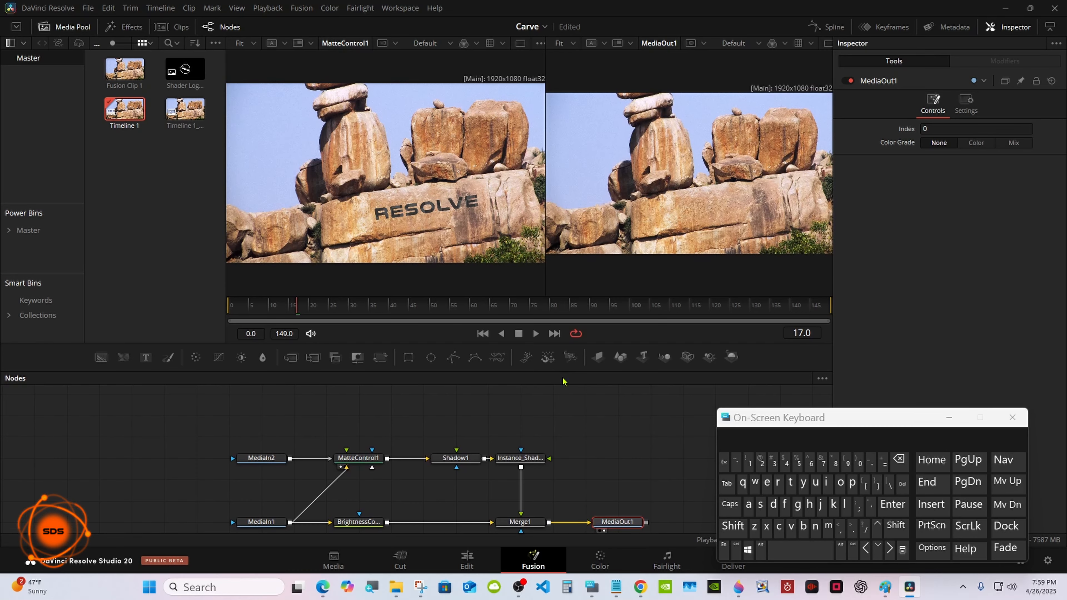
- Modify Shadow1's Shadow Offset with a Vector and set the vector's distance to 0.004
left_click_drag(740, 421, 744, 448)
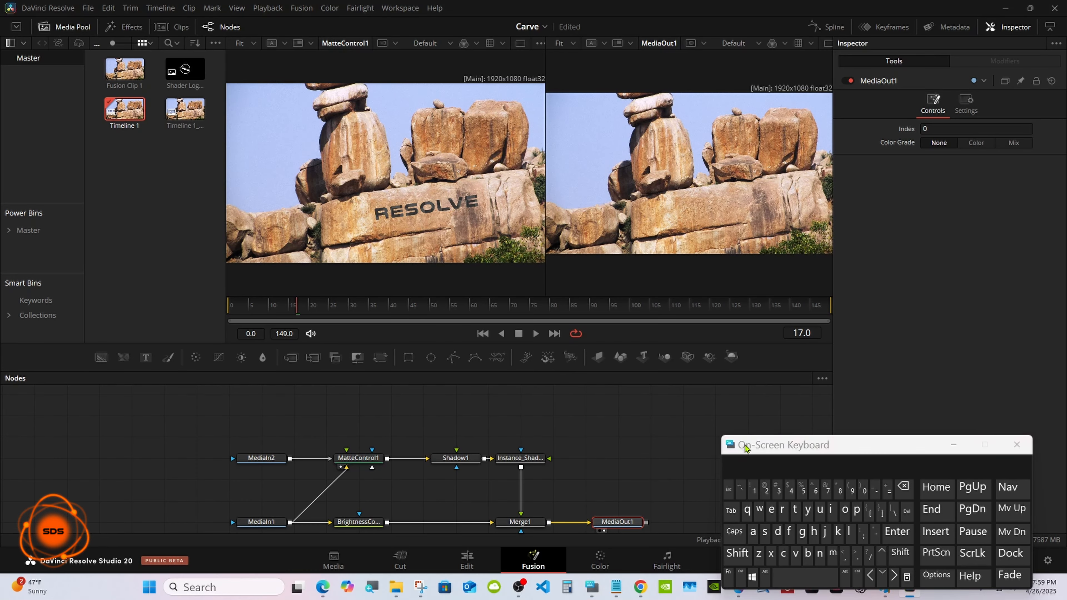
left_click(455, 458)
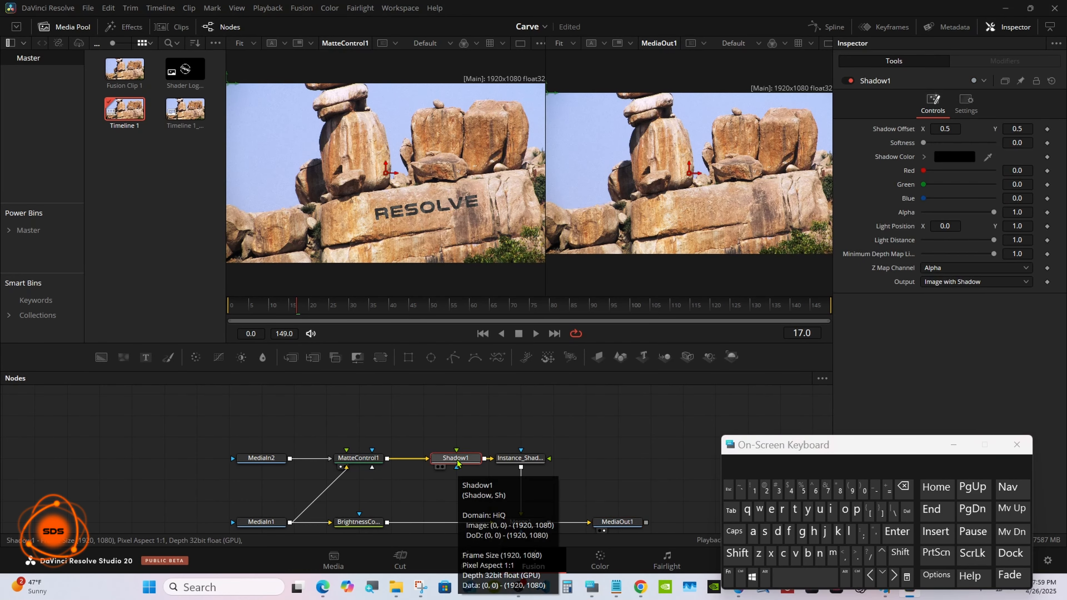
right_click(877, 128)
mouse_move(910, 182)
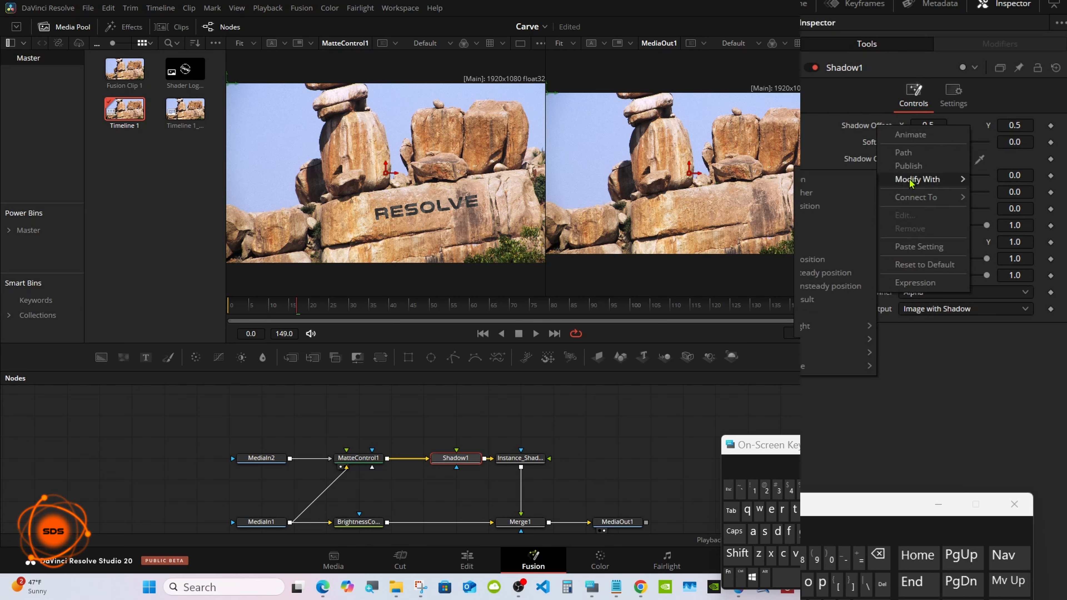
left_click(824, 301)
left_click(987, 51)
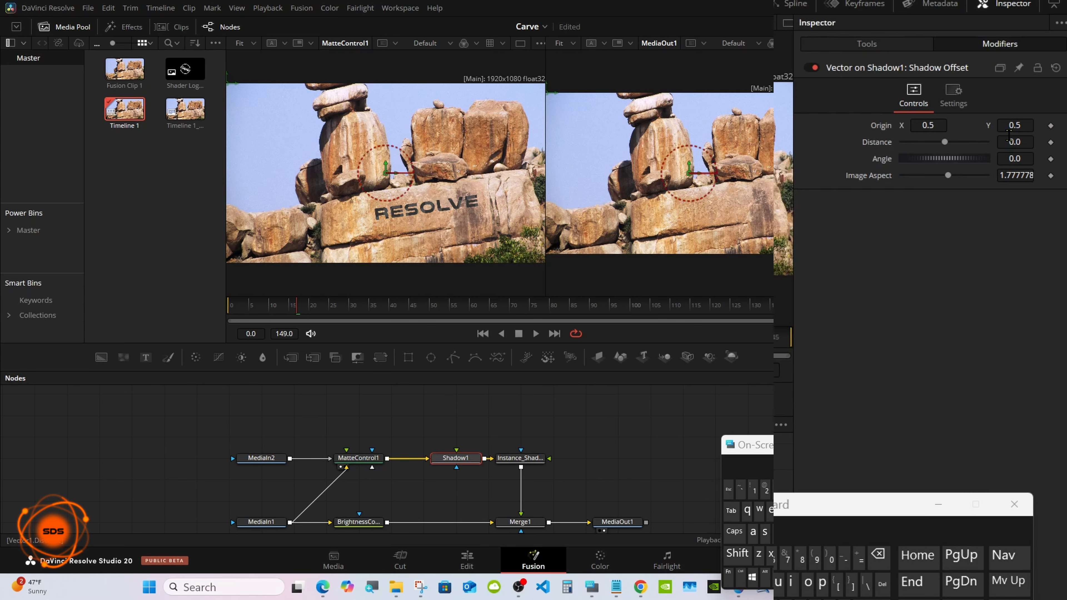
left_click_drag(1008, 141, 1011, 140)
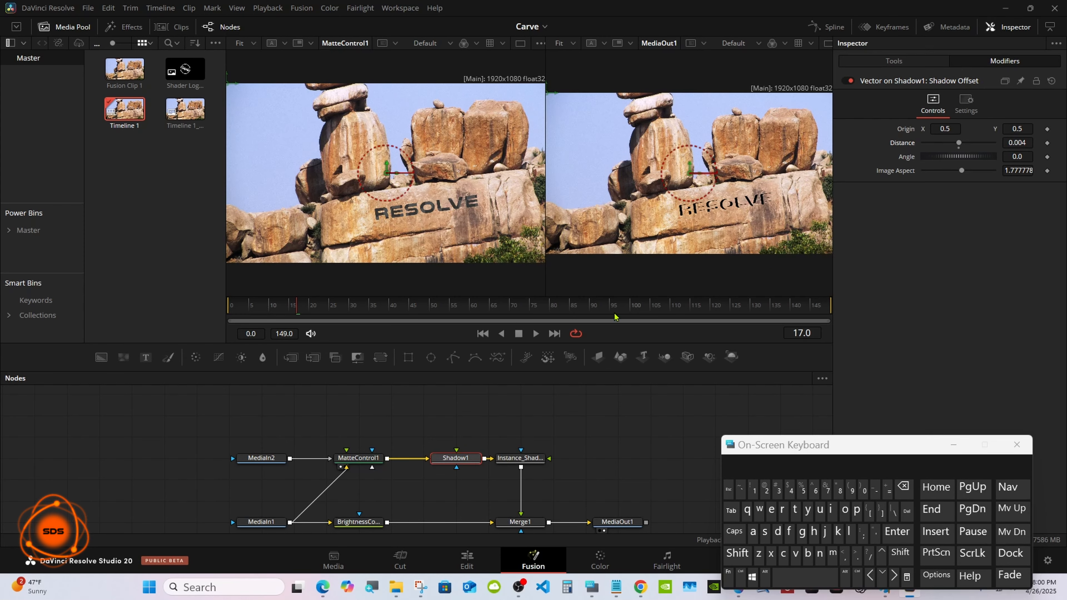
- Select MatteControl1 and switch to a single enlarged viewer showing MediaOut1
left_click_drag(571, 370, 571, 344)
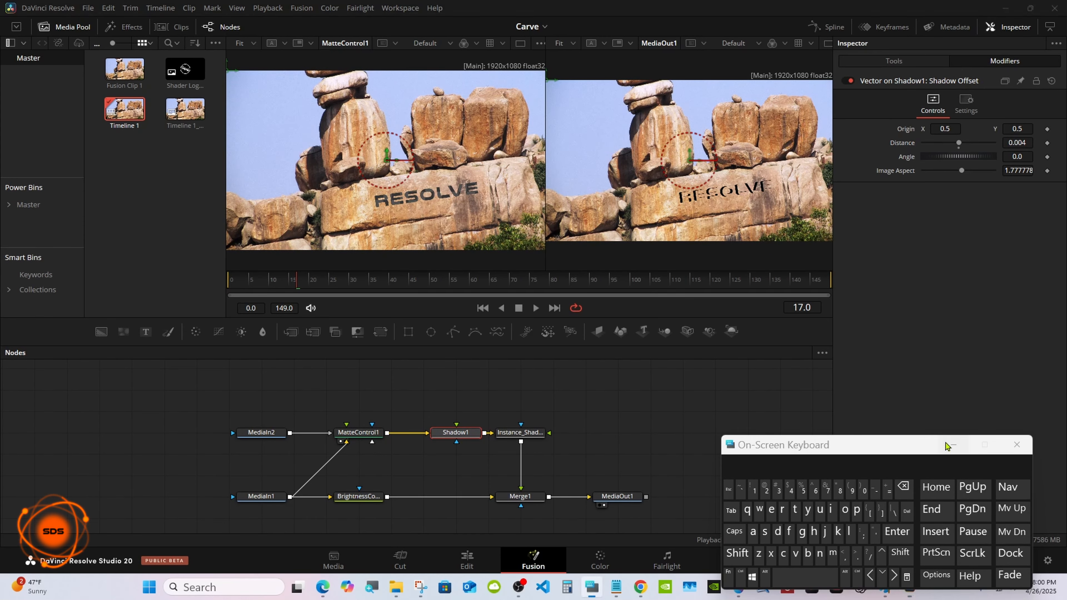
left_click(372, 435)
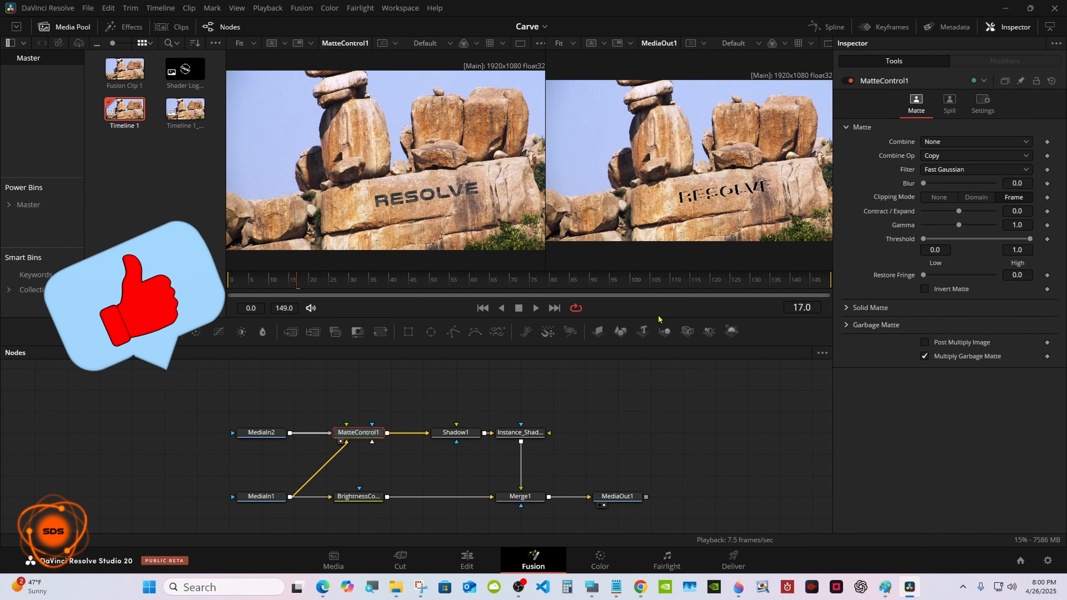
left_click(828, 43)
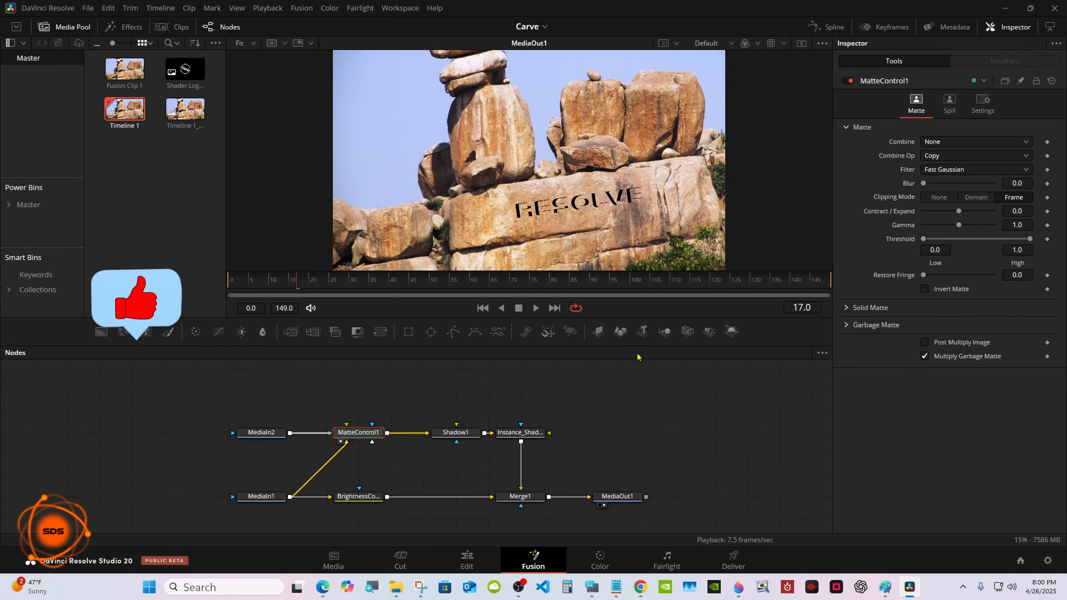
left_click_drag(634, 347, 634, 381)
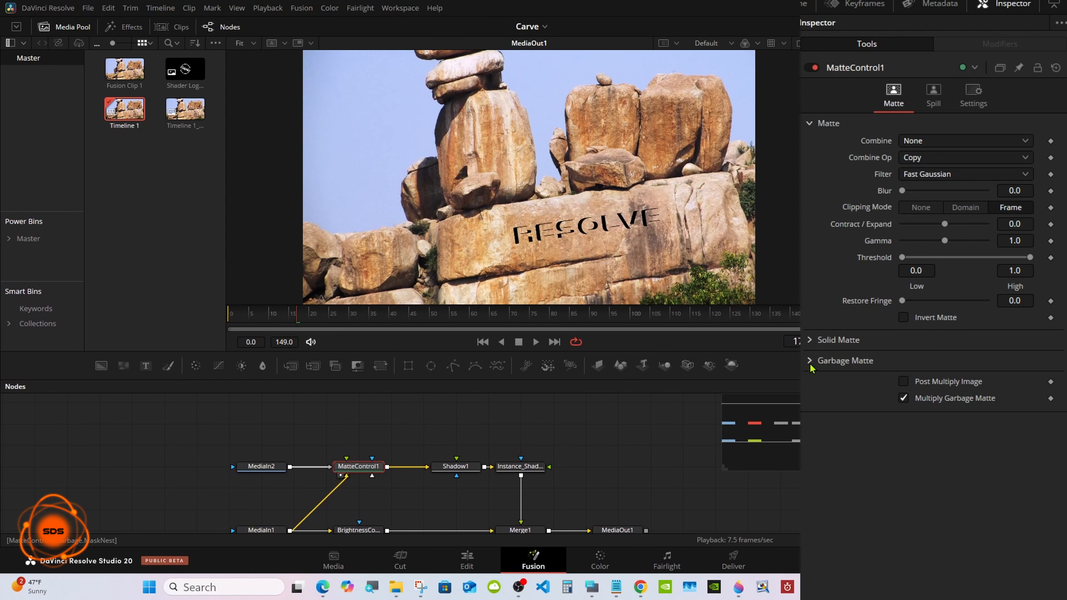
- Try inverting the garbage matte of MatteControl1, and switch the inversion back off
left_click(873, 327)
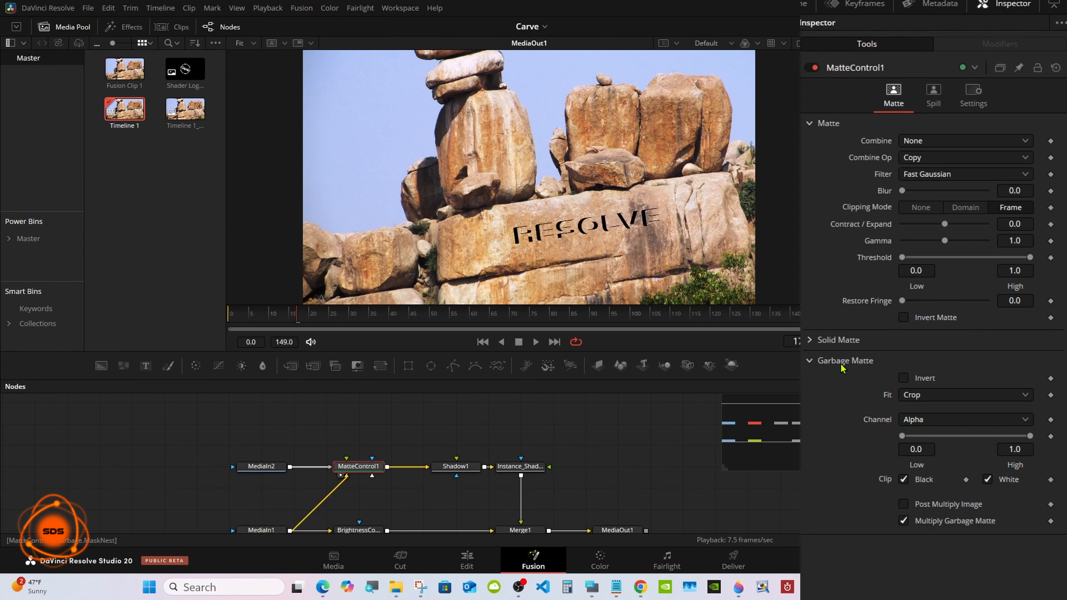
left_click(902, 378)
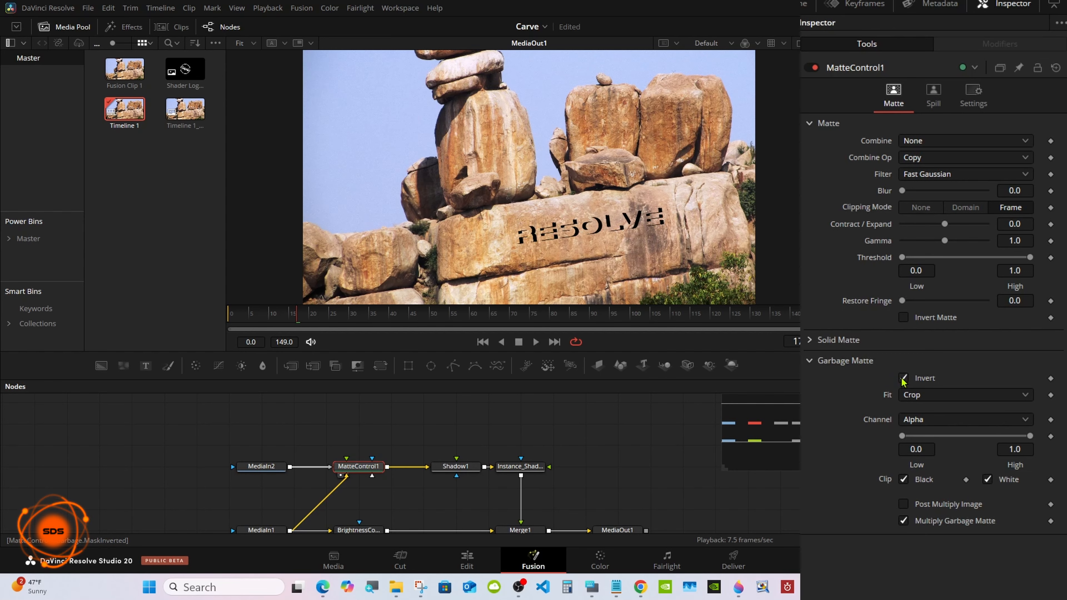
left_click(902, 379)
left_click_drag(578, 380, 574, 345)
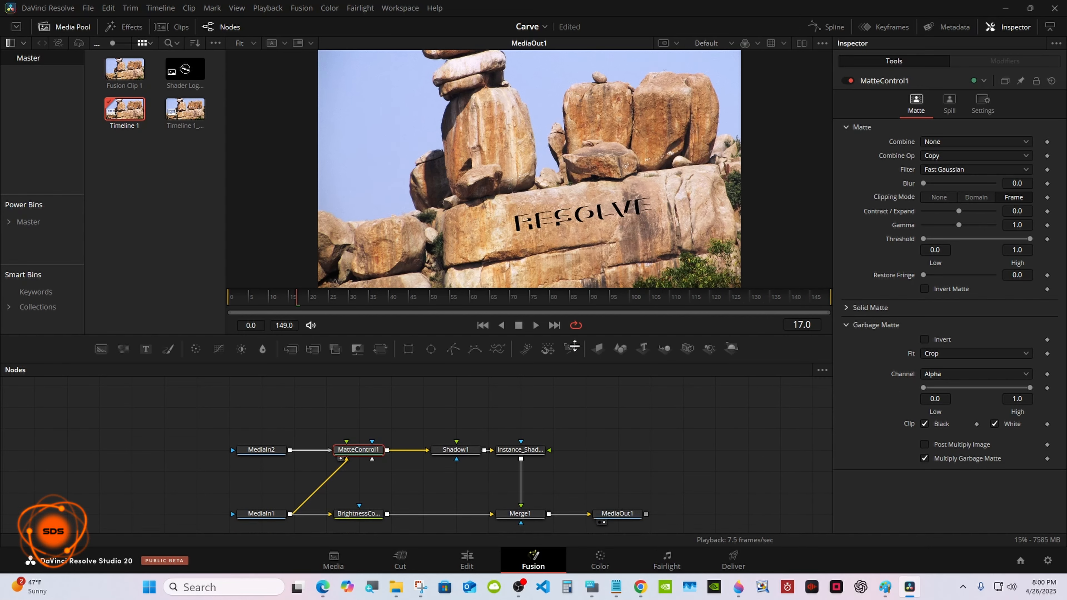
- Set the angle of Shadow1's Shadow Offset vector to -130
left_click(591, 587)
left_click(460, 418)
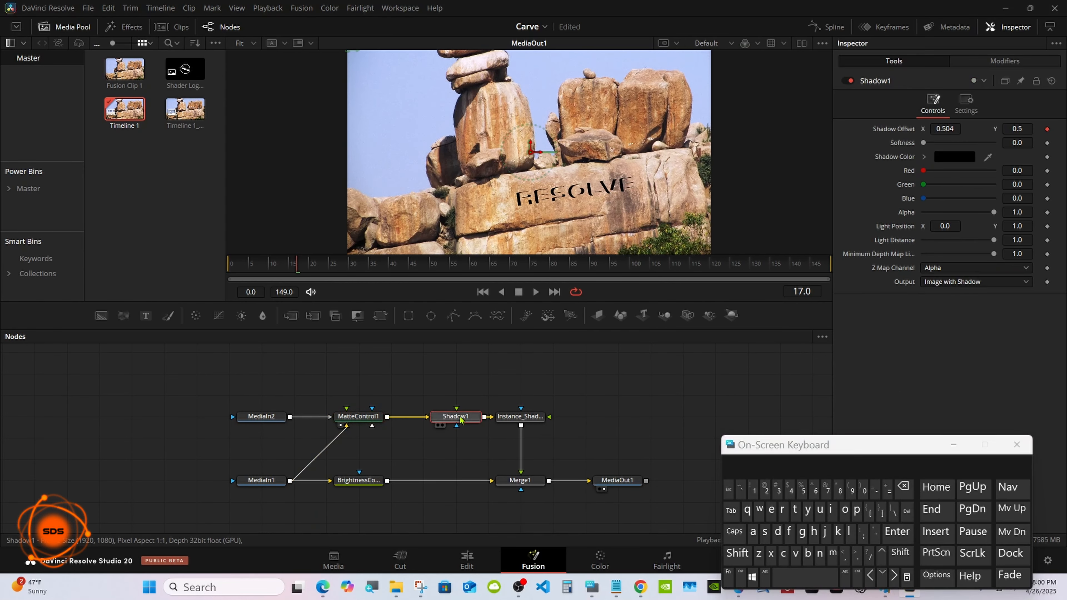
left_click(999, 61)
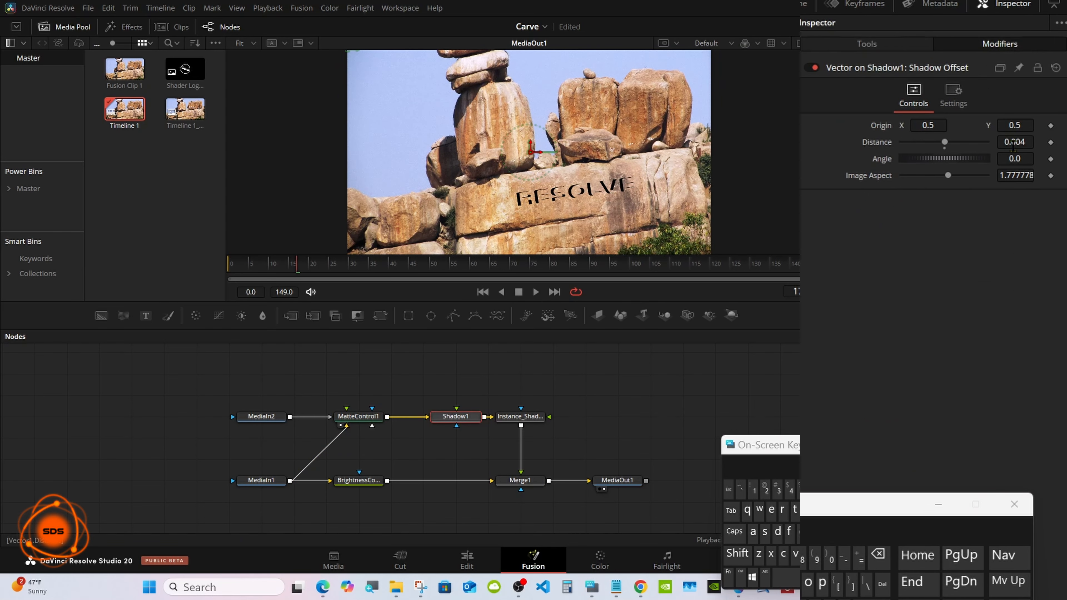
left_click(1021, 158)
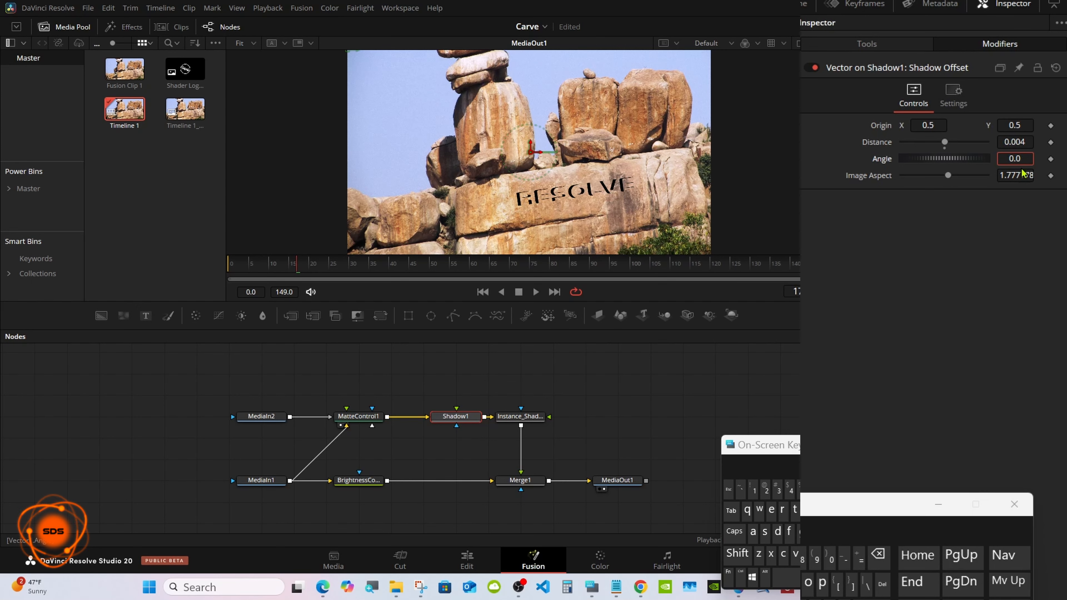
left_click(878, 554)
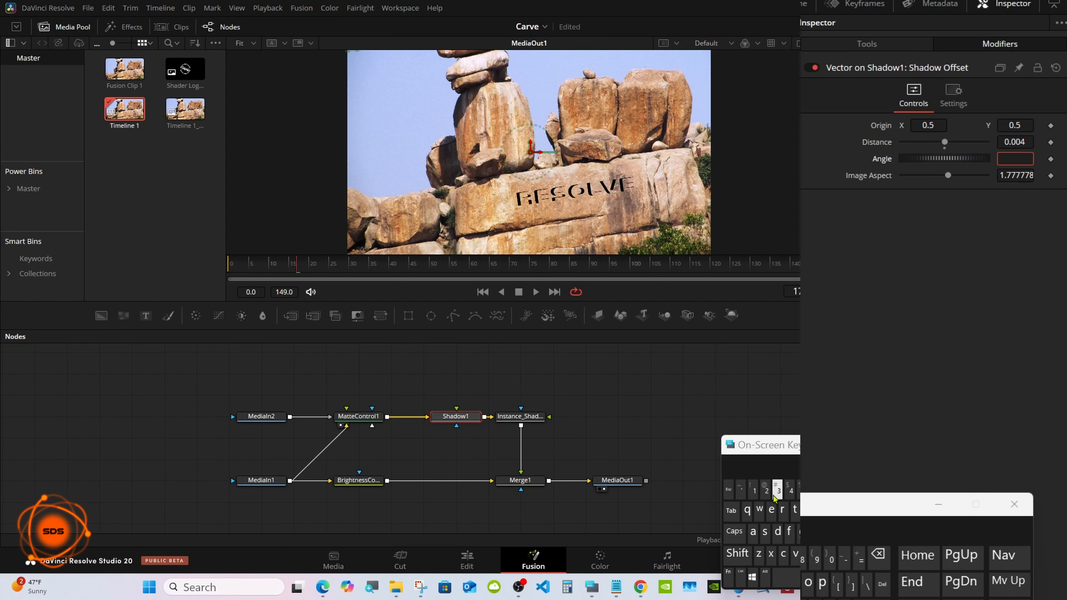
left_click(844, 560)
left_click(753, 488)
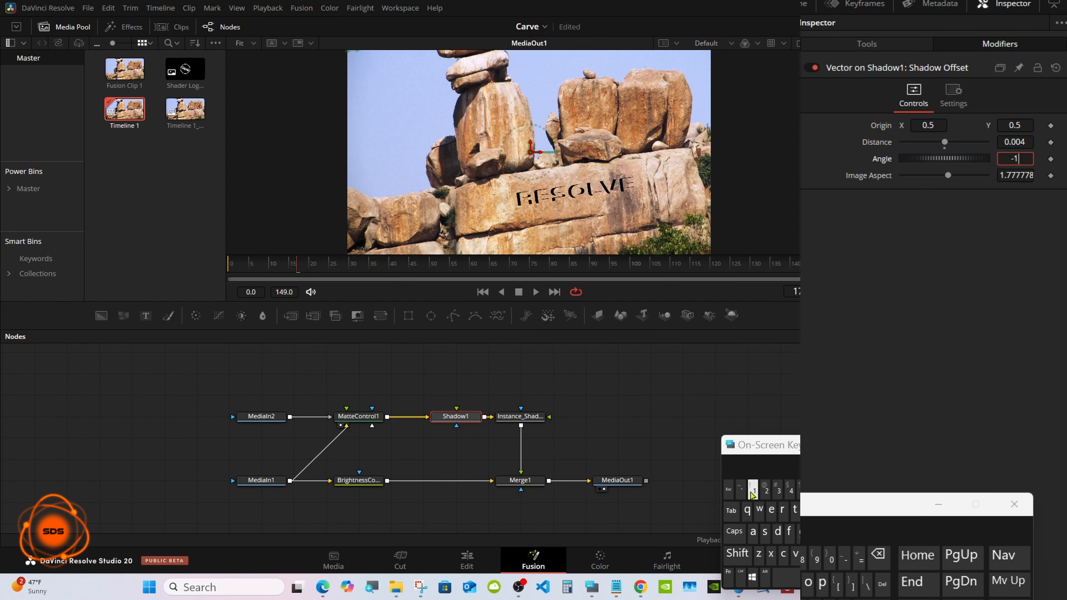
left_click(777, 489)
left_click(830, 558)
left_click(859, 595)
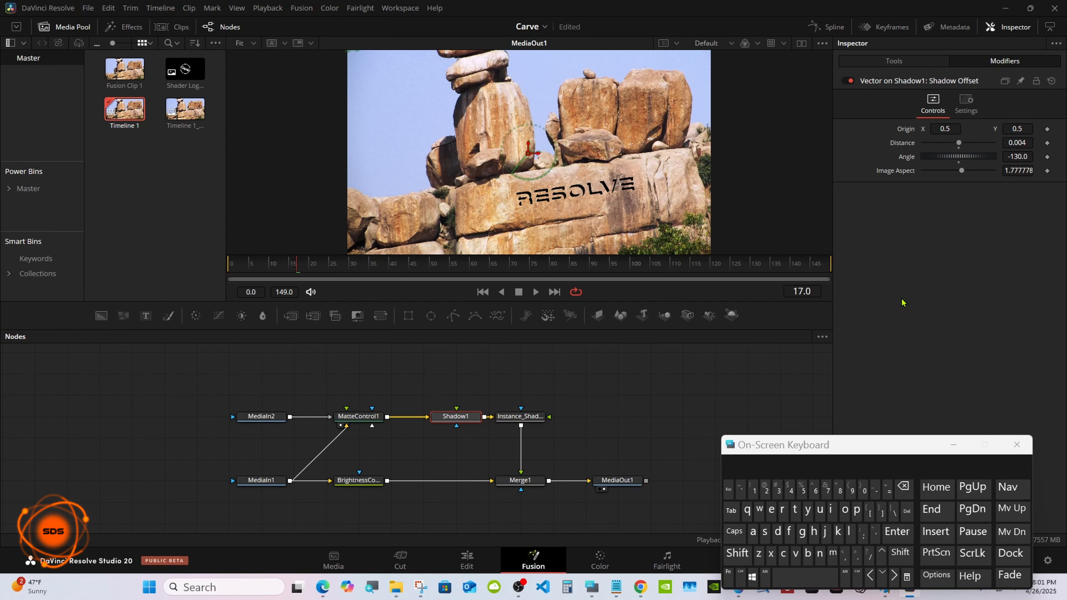
- Check the carved title on the Edit page and return to the Fusion page
left_click_drag(595, 329, 590, 359)
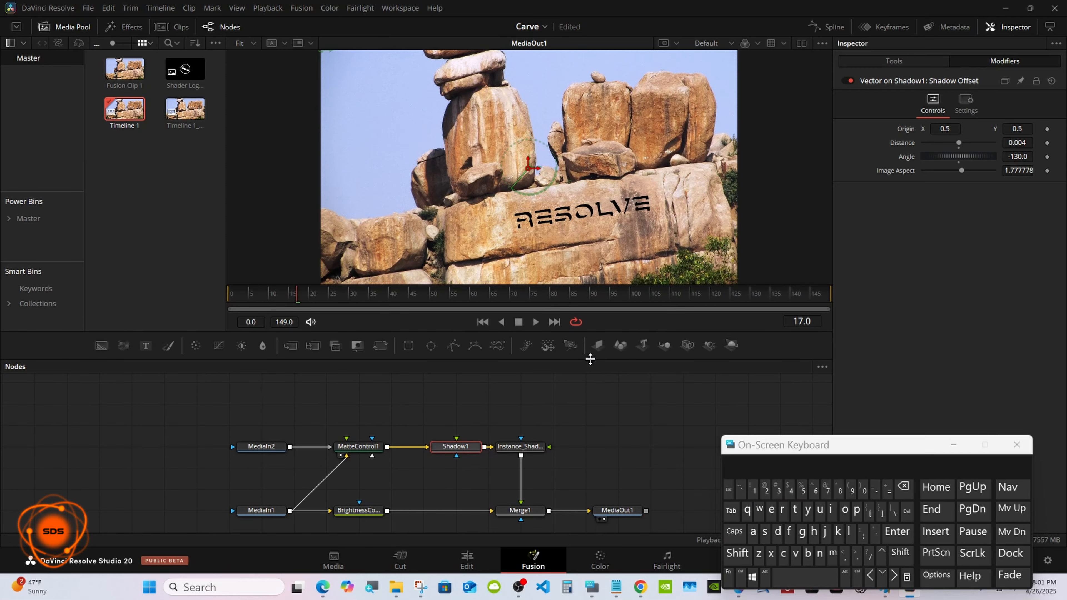
left_click(467, 560)
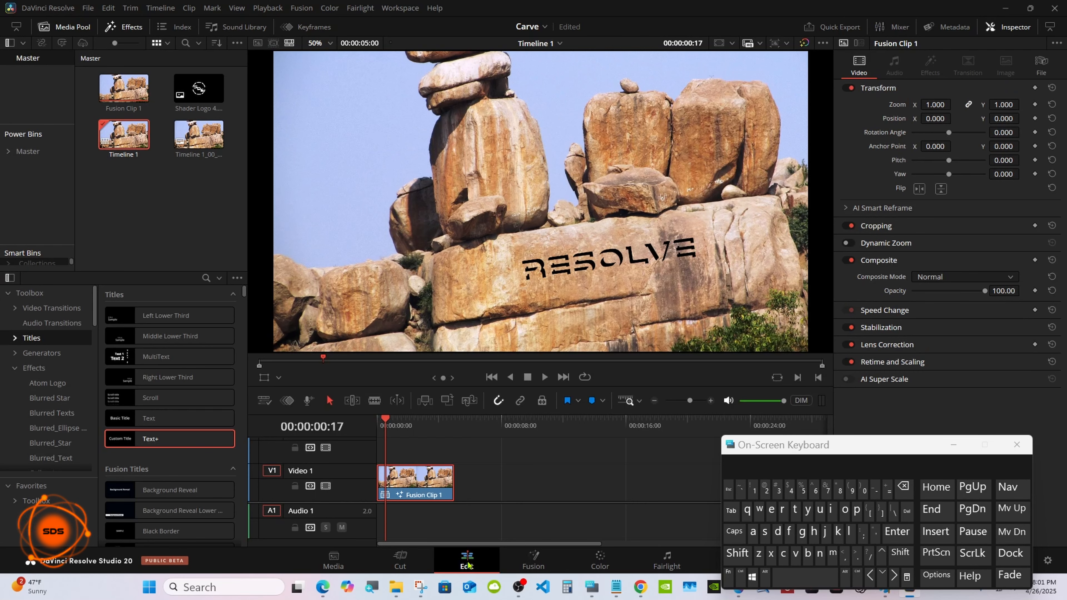
left_click(515, 561)
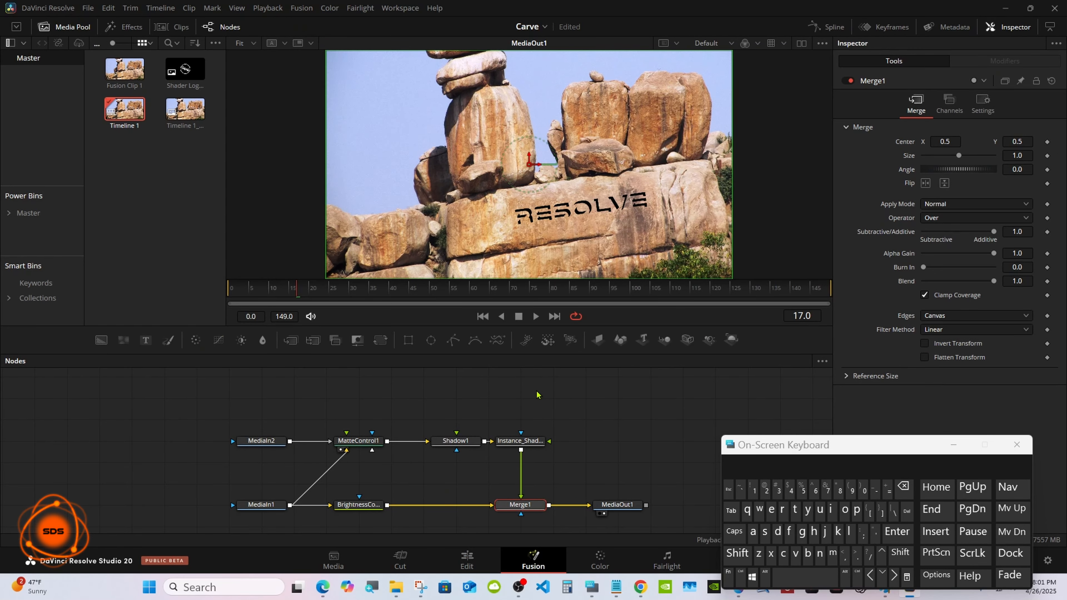
- Select all nodes except MediaOut1 and open the macro editor for them
left_click_drag(537, 394, 225, 526)
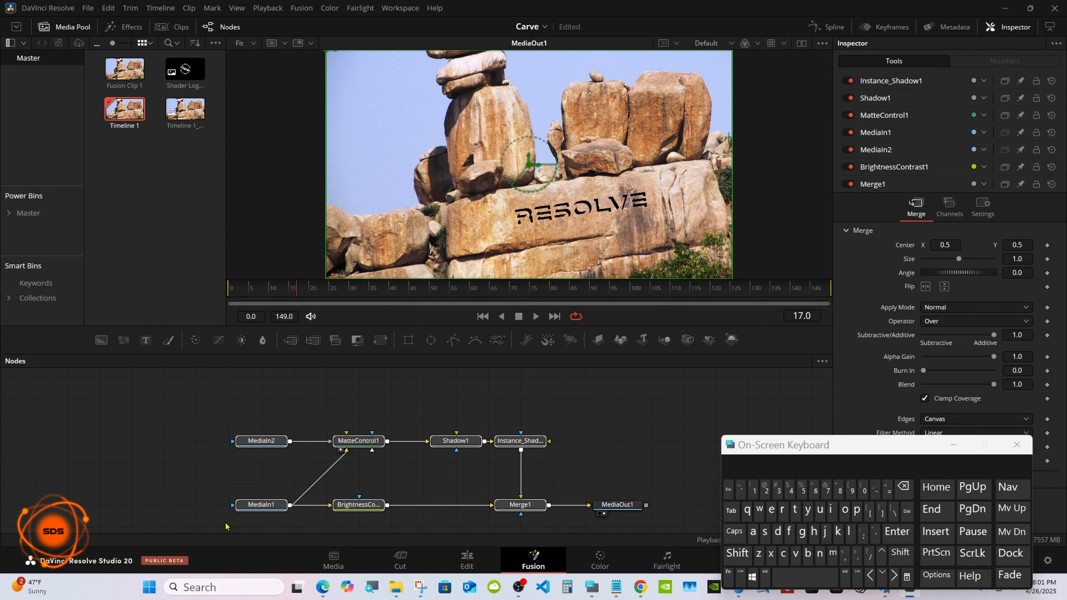
right_click(449, 442)
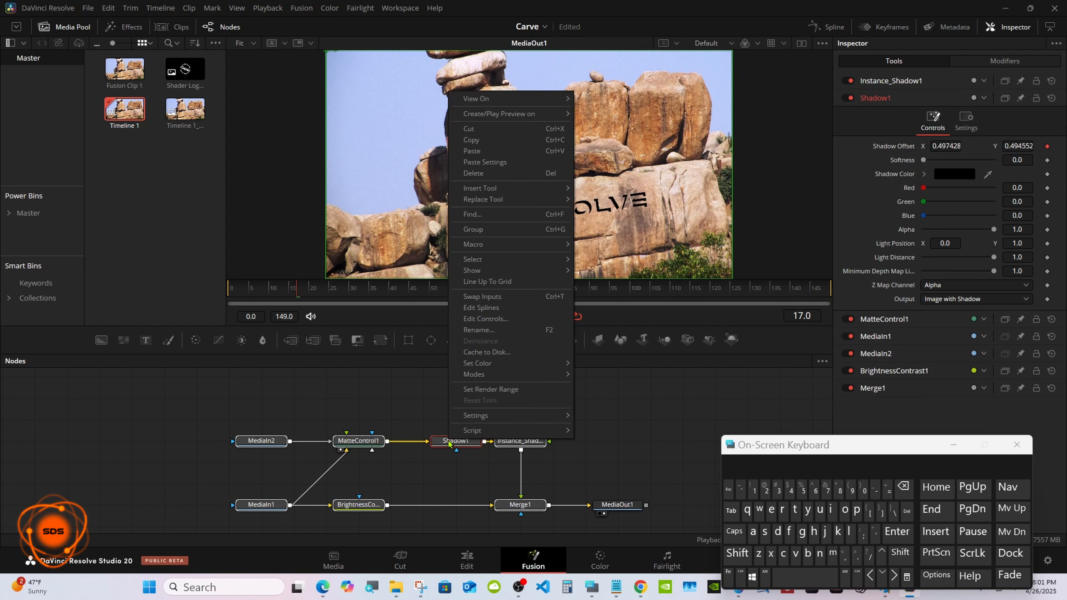
mouse_move(503, 245)
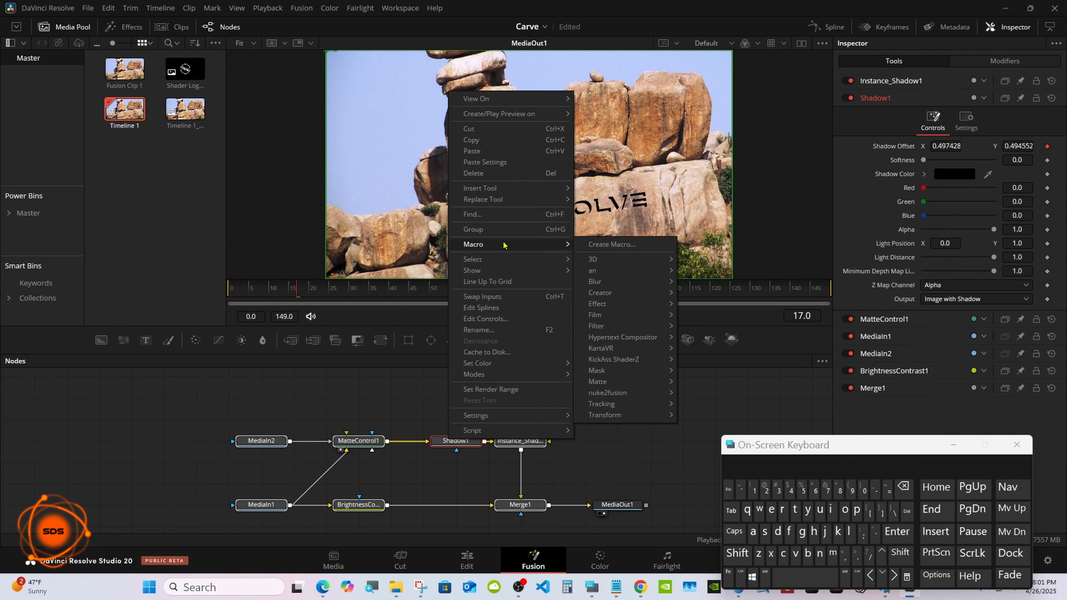
left_click(606, 245)
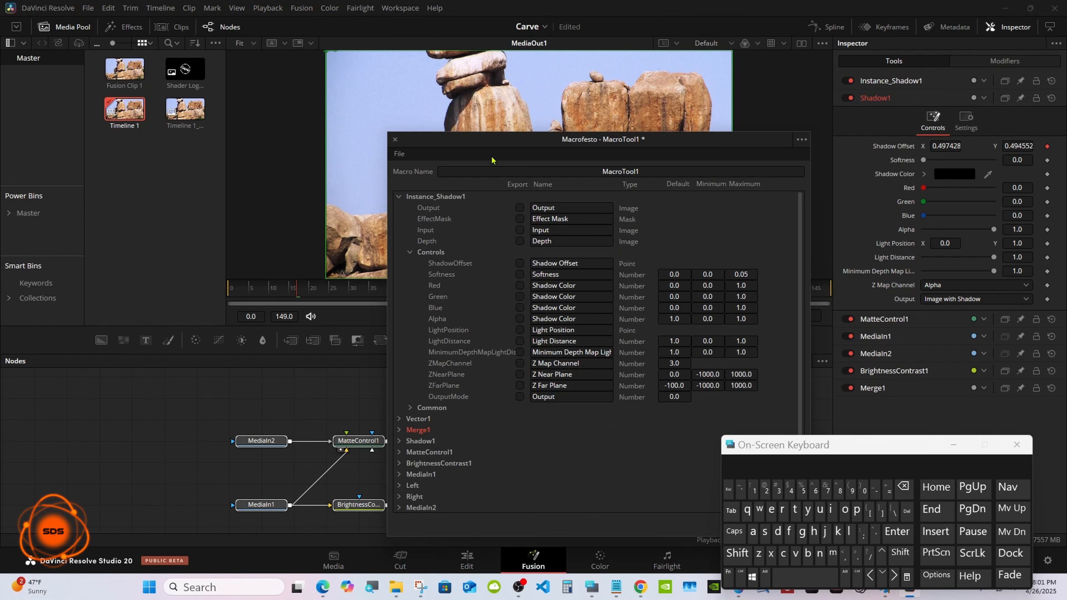
- Name the macro "Carved Rock" in the macro editor
left_click_drag(769, 453, 636, 384)
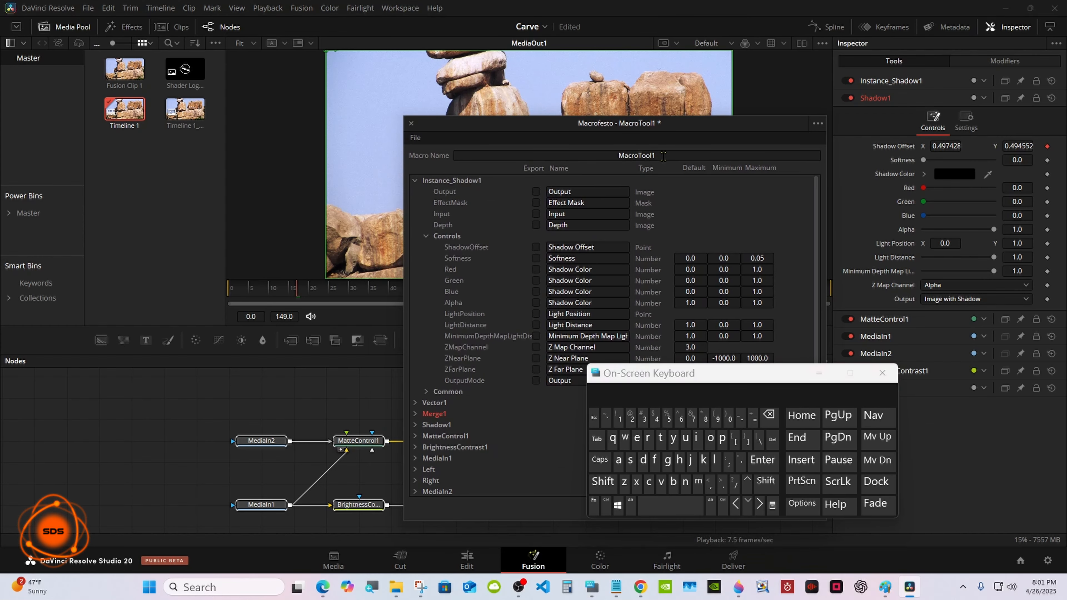
left_click(663, 156)
left_click(769, 418)
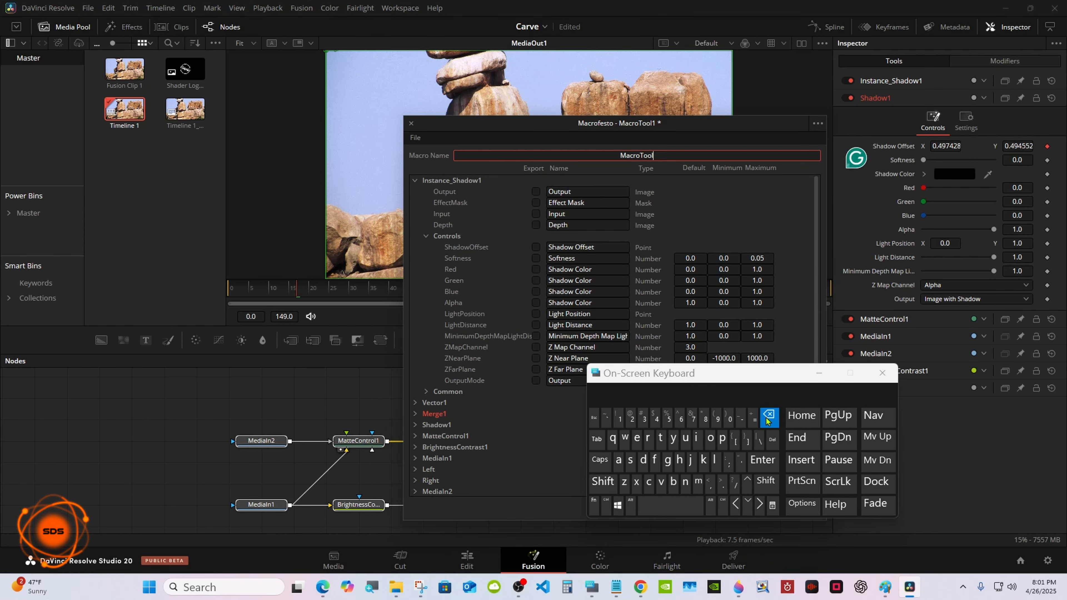
left_click(607, 481)
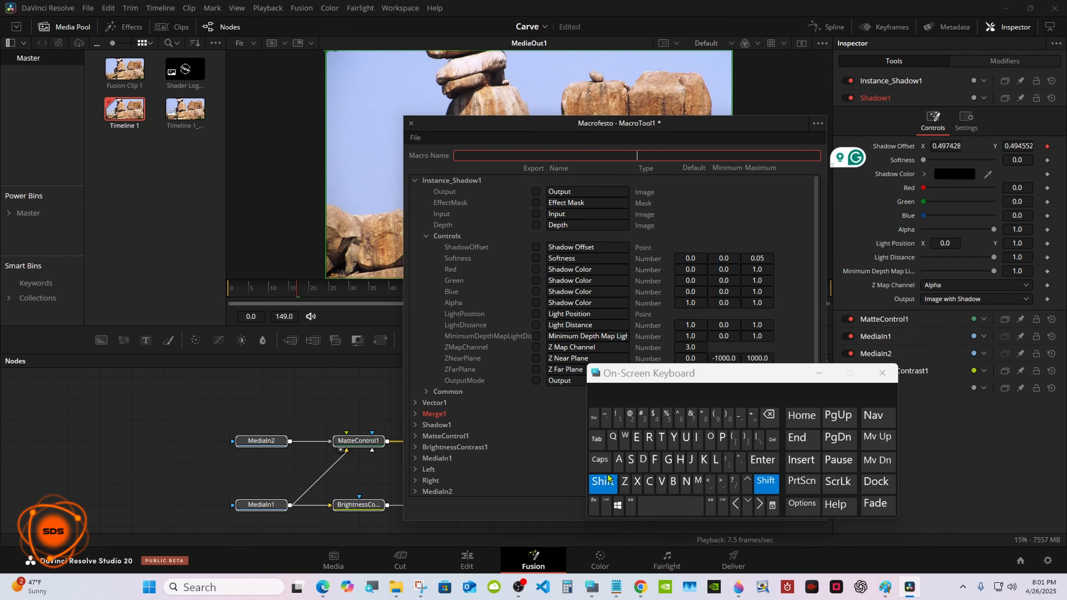
left_click(648, 482)
left_click(618, 460)
left_click(647, 437)
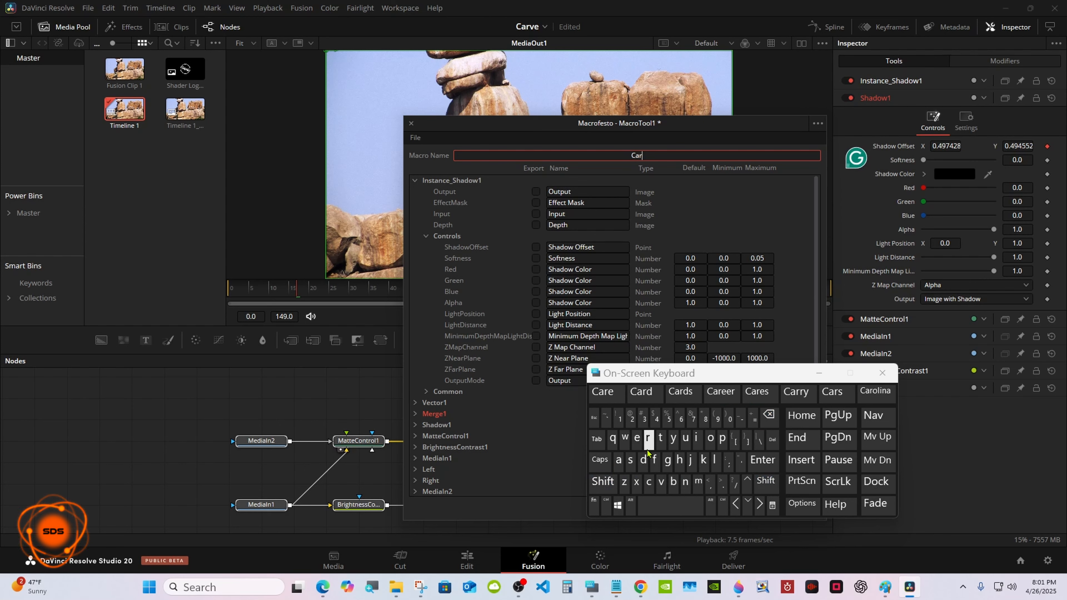
left_click(661, 482)
left_click(636, 438)
left_click(643, 460)
left_click(602, 481)
left_click(647, 437)
left_click(710, 438)
left_click(649, 482)
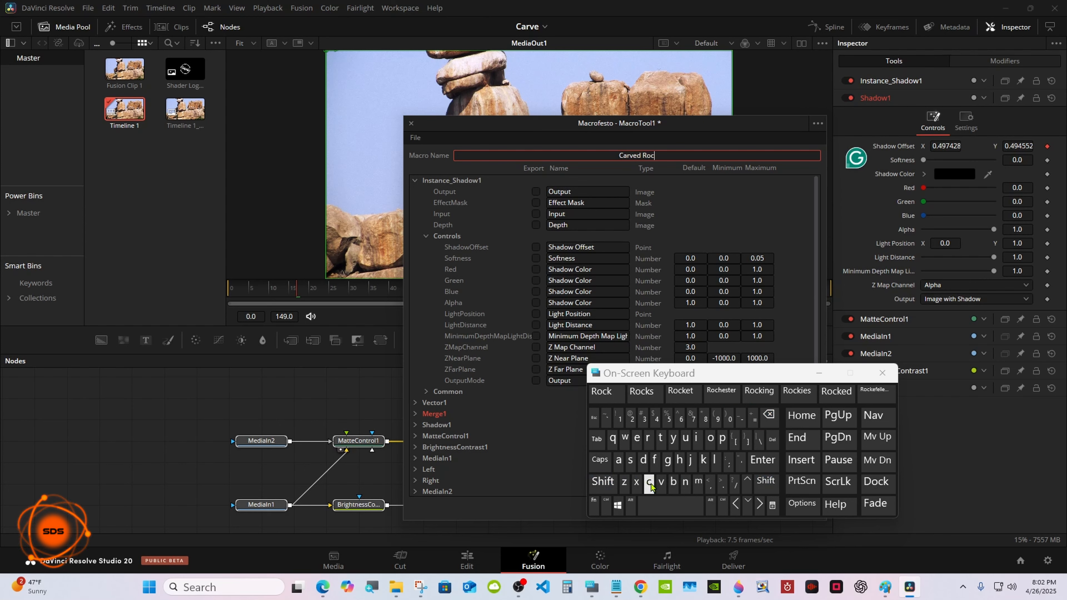
left_click(704, 459)
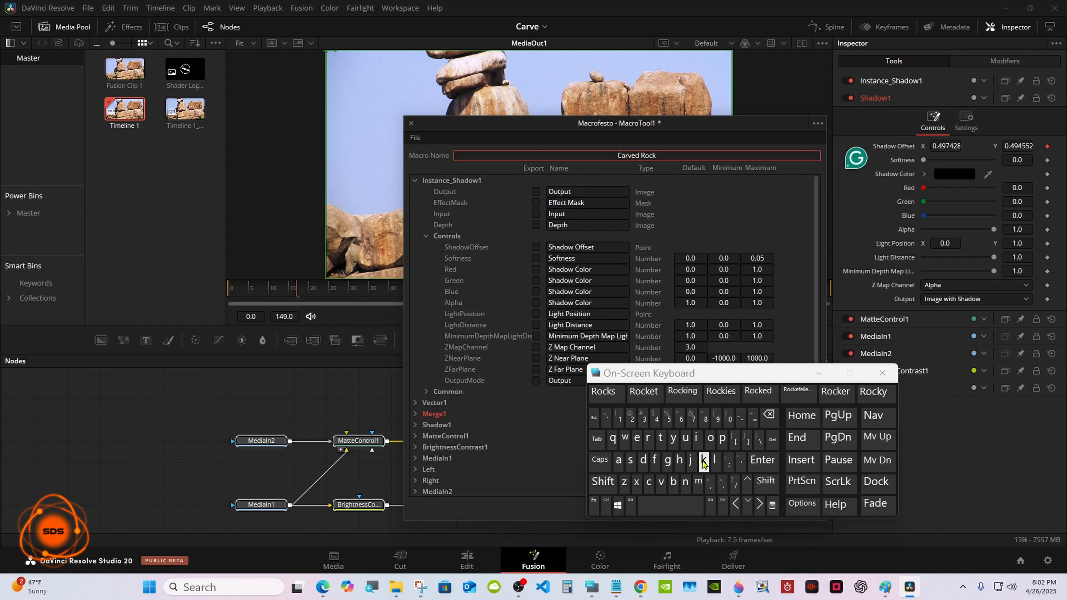
- Mark Vector1's Distance and Angle controls for export in the macro
left_click(415, 181)
left_click(416, 192)
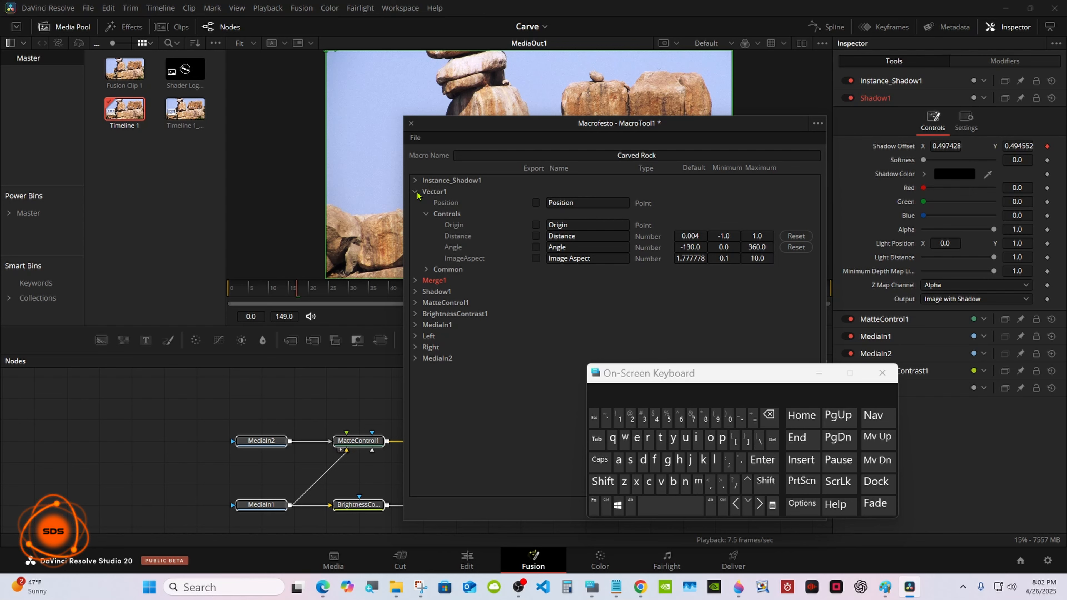
left_click(536, 236)
left_click(535, 247)
- Rename Vector1's exported Angle control to "Shadow Angle"
left_click(549, 247)
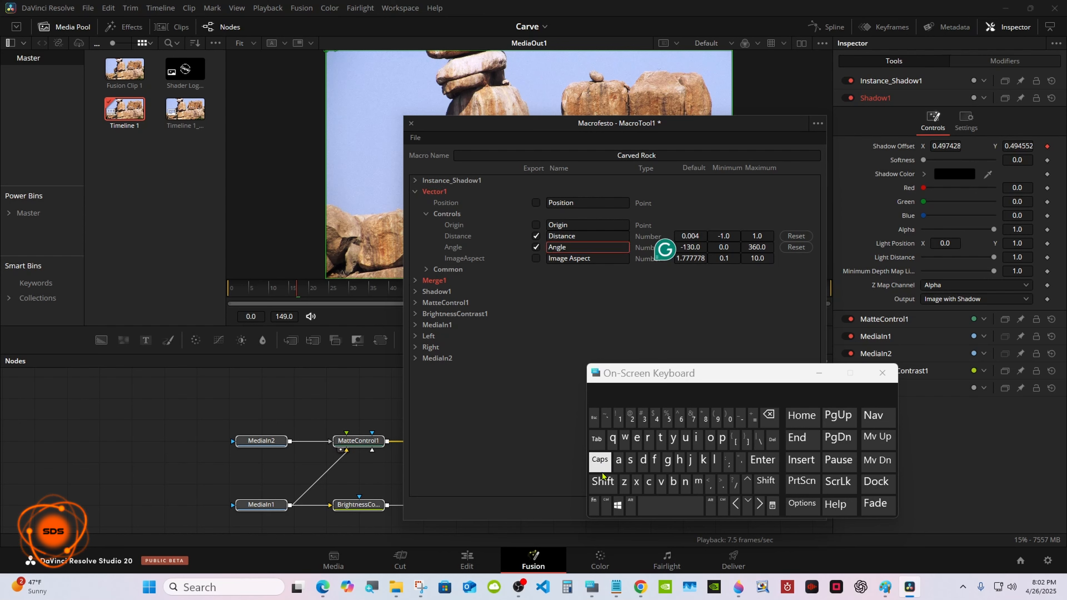
left_click(603, 481)
left_click(630, 460)
left_click(680, 460)
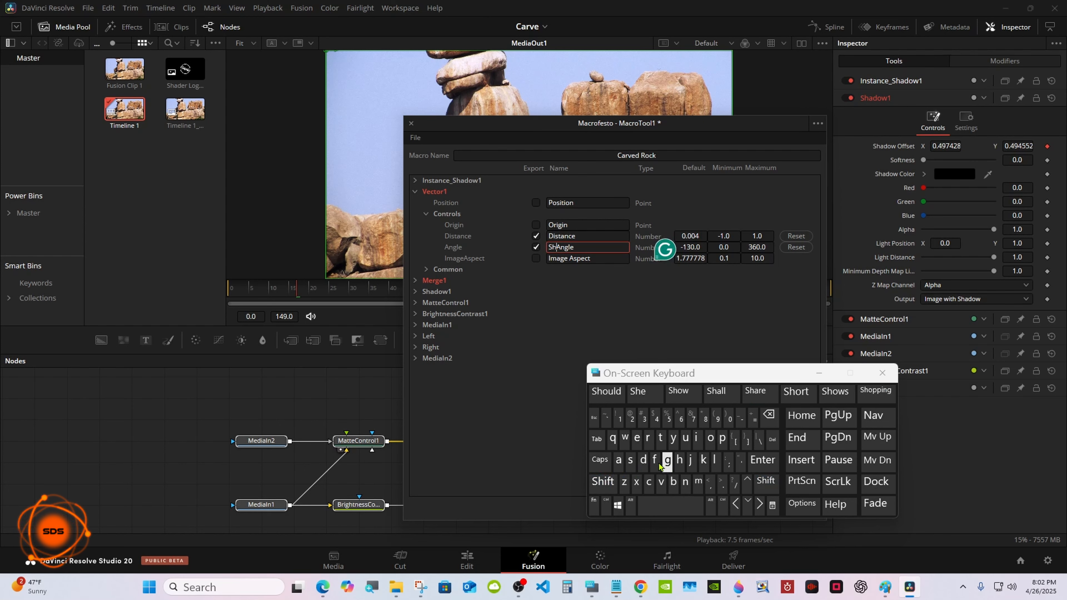
left_click(619, 460)
left_click(642, 460)
left_click(605, 392)
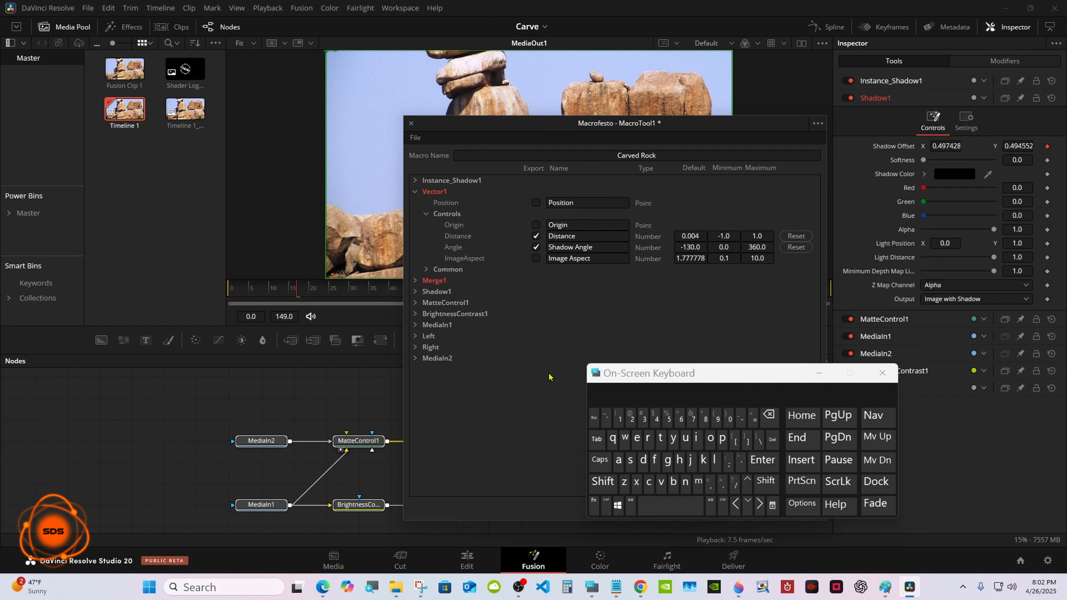
- Set the minimum of Vector1's Distance control to -0.01
left_click(730, 235)
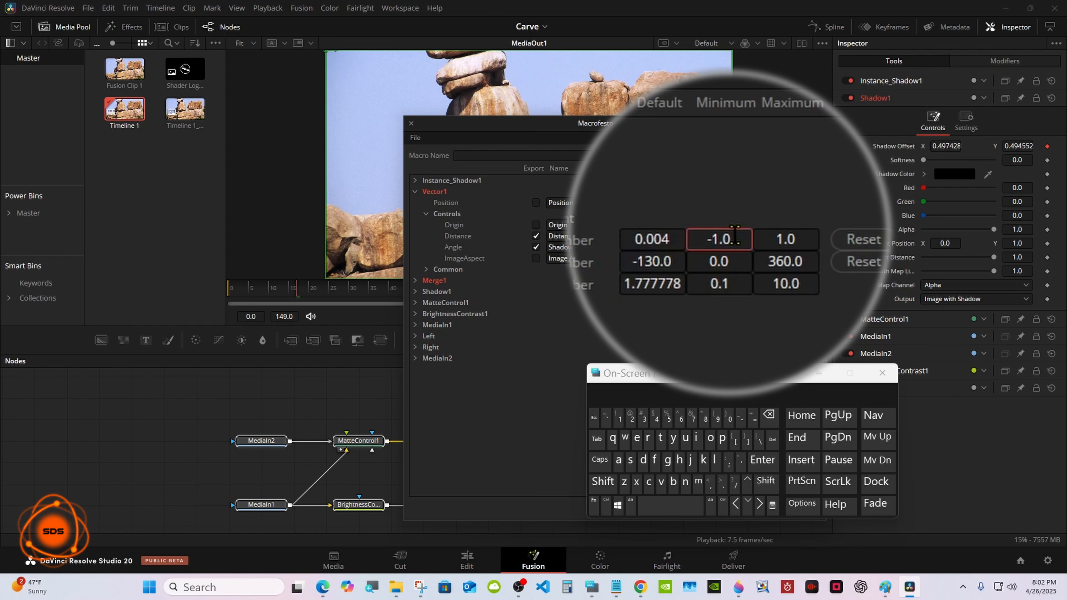
left_click(764, 422)
left_click(763, 422)
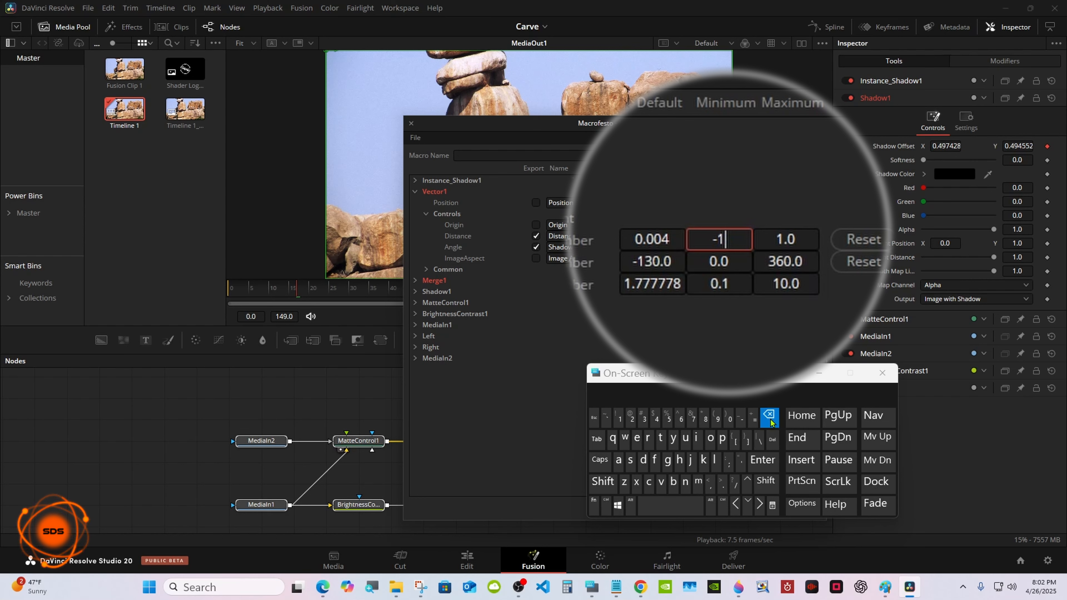
left_click(764, 422)
left_click(729, 418)
left_click(721, 482)
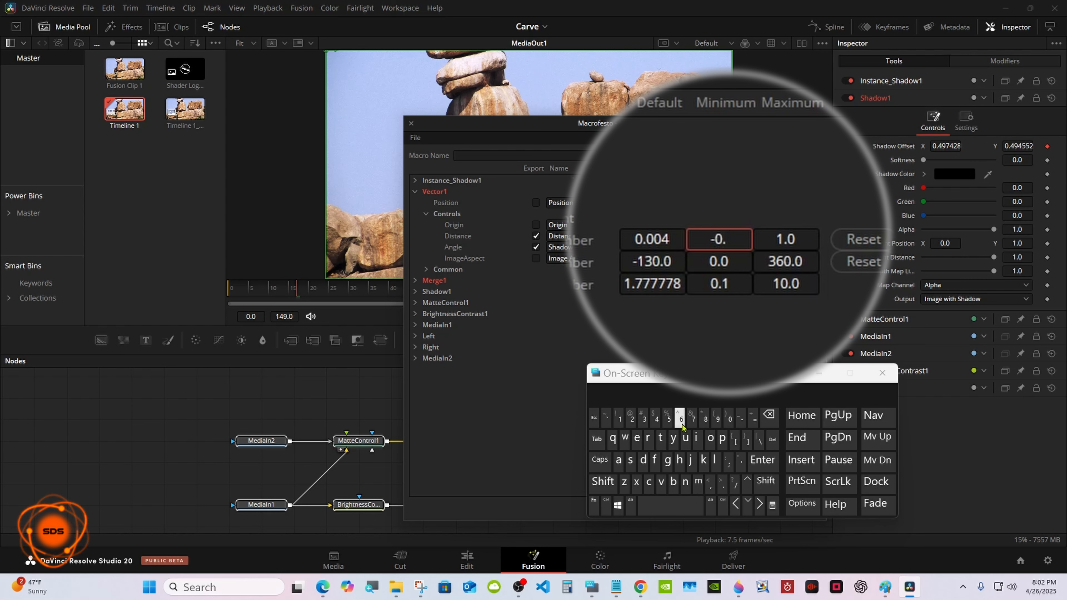
left_click(728, 420)
left_click(619, 419)
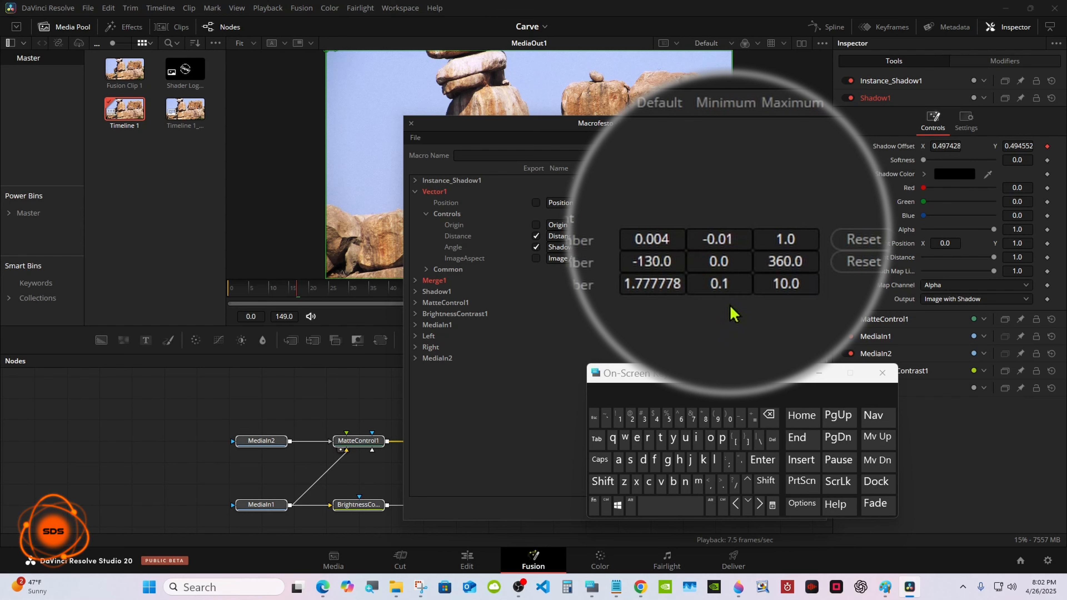
- Set the maximum of Vector1's Distance control to 0.01 and collapse the Vector1 entry
left_click(791, 239)
left_click(769, 415)
left_click(769, 415)
left_click(769, 415)
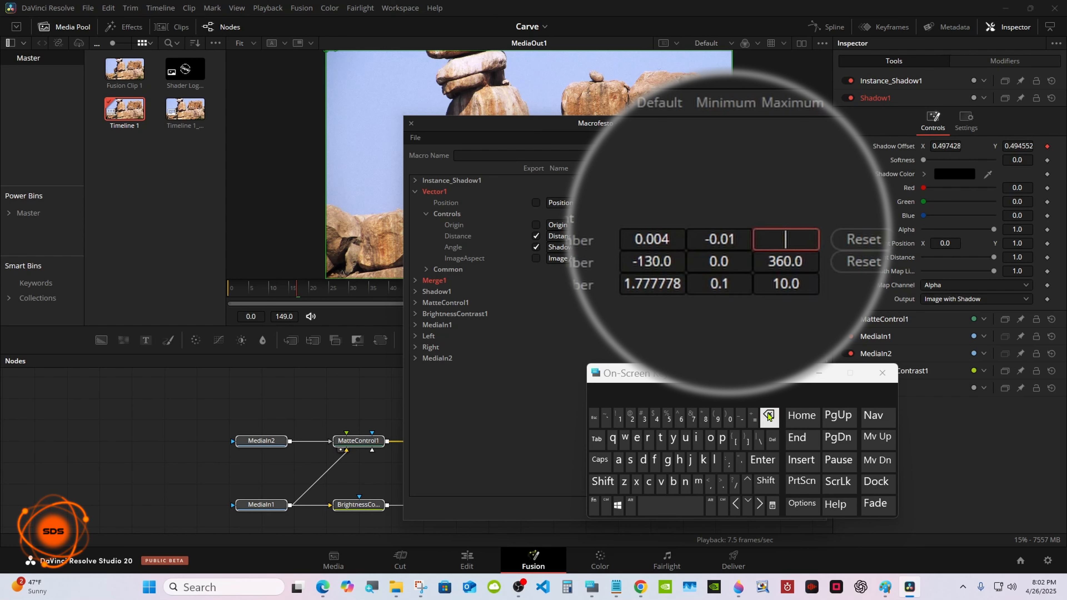
left_click(729, 418)
left_click(722, 483)
left_click(729, 418)
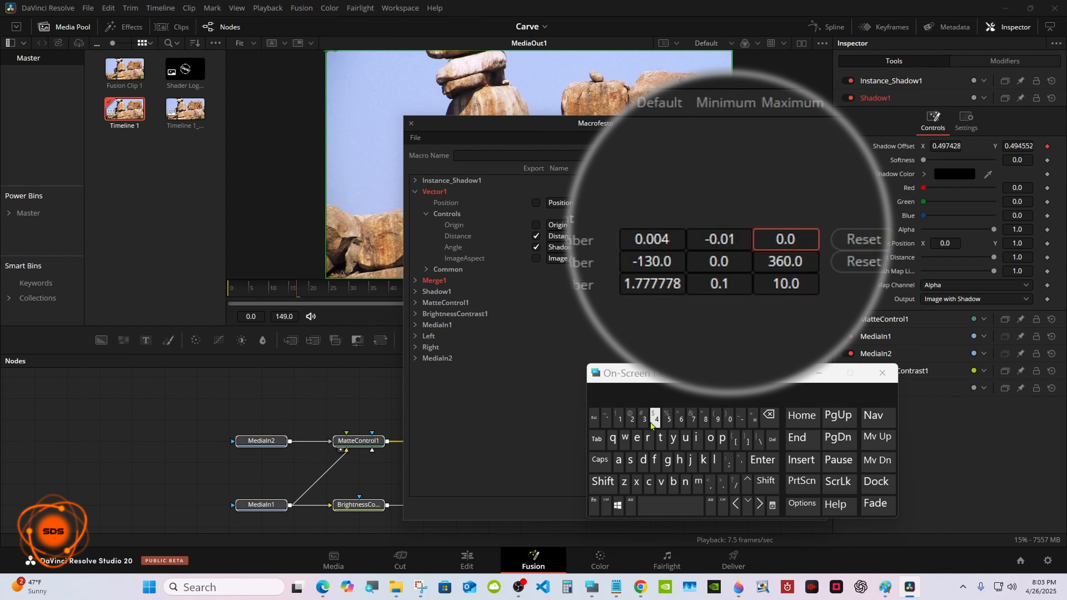
left_click(618, 417)
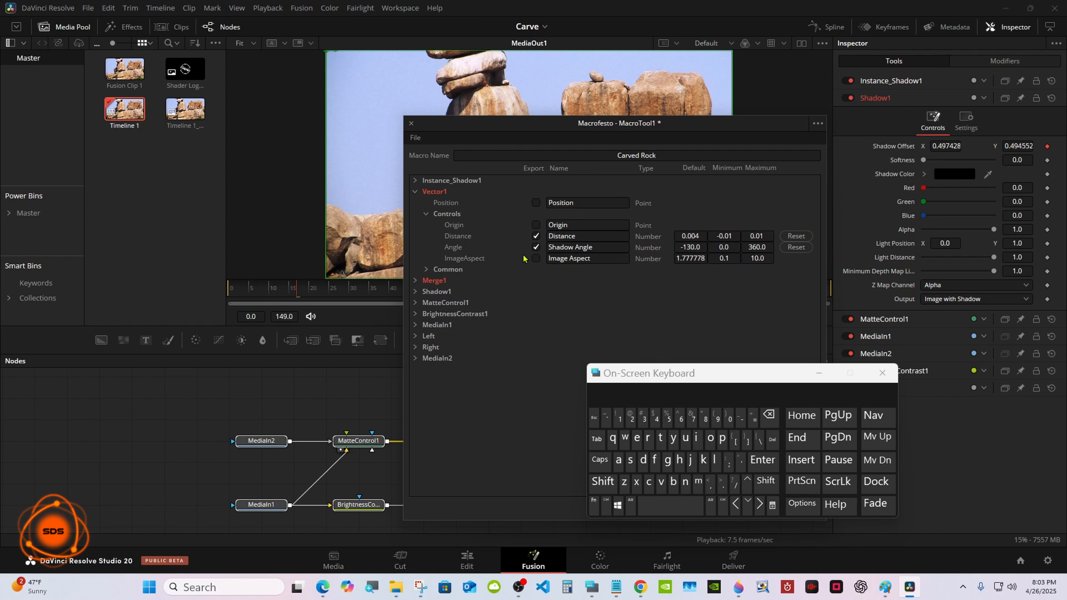
left_click(415, 191)
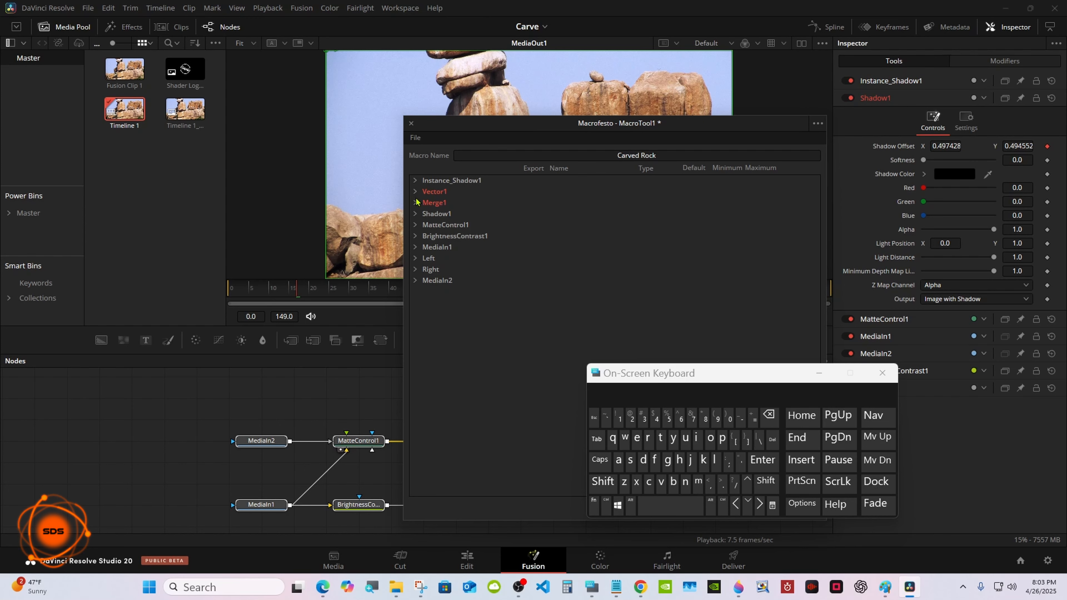
- Mark Shadow1's Softness control for export and collapse the Shadow1 entry
left_click(415, 214)
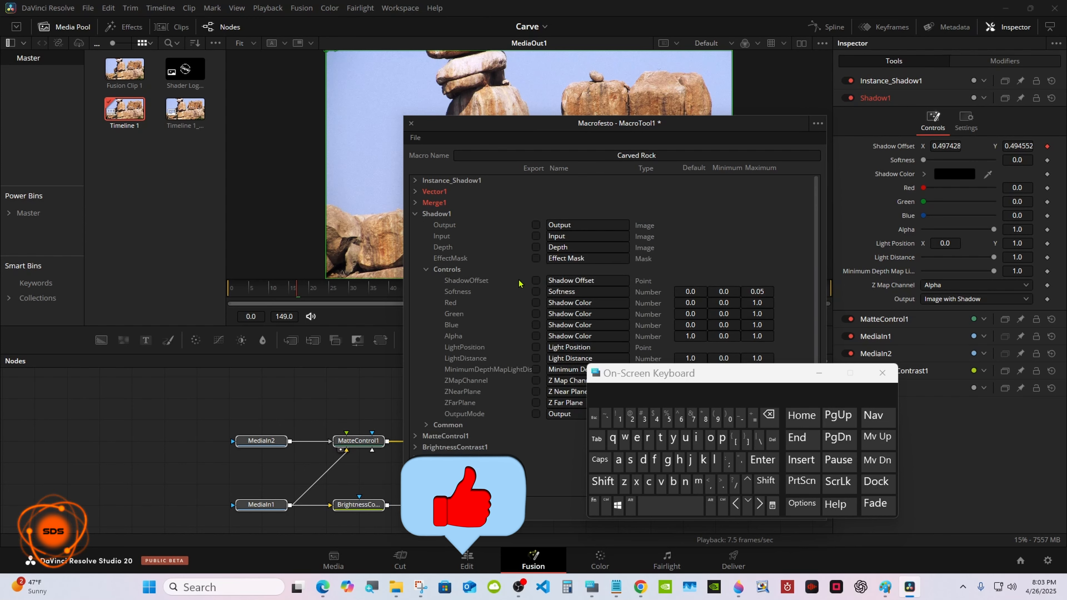
left_click(536, 291)
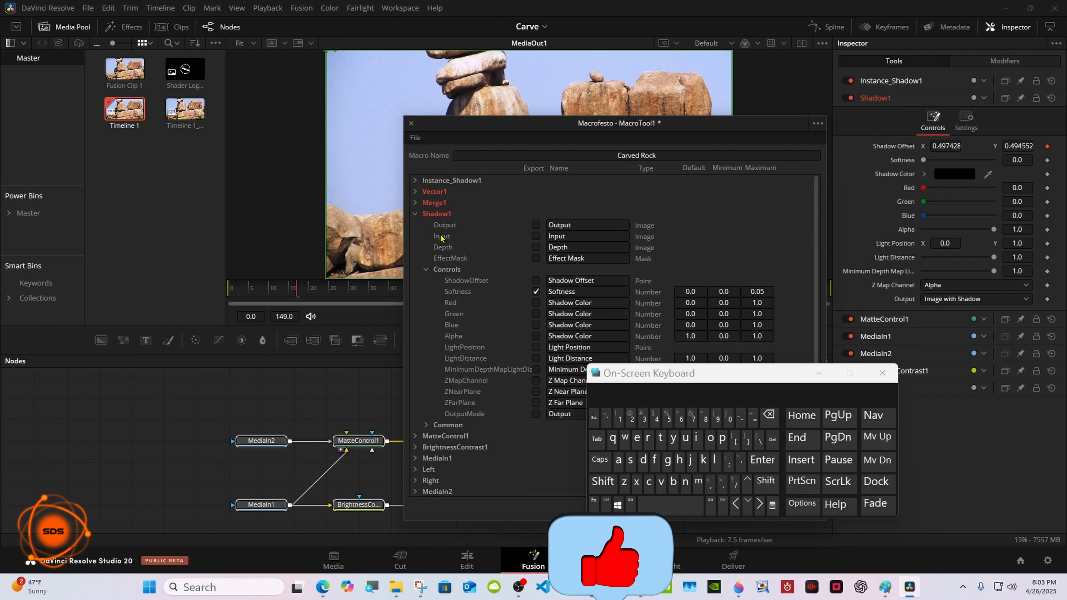
left_click(415, 214)
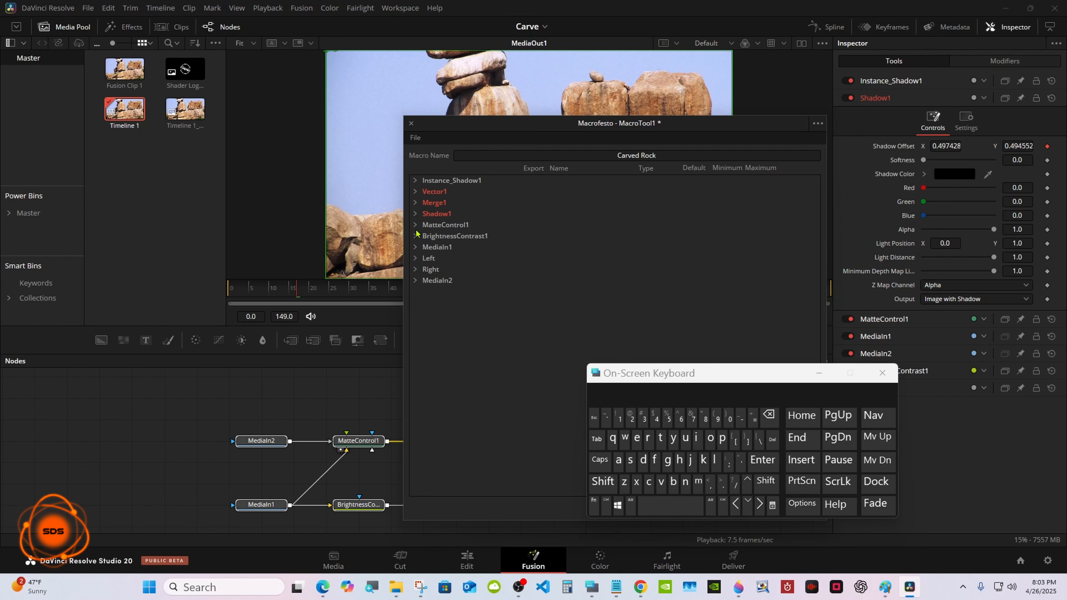
- Mark MatteControl1's Garbage.MaskInverted control, named Invert, for export and collapse the MatteControl1 entry
left_click(415, 225)
scroll(630, 253, "down", 5)
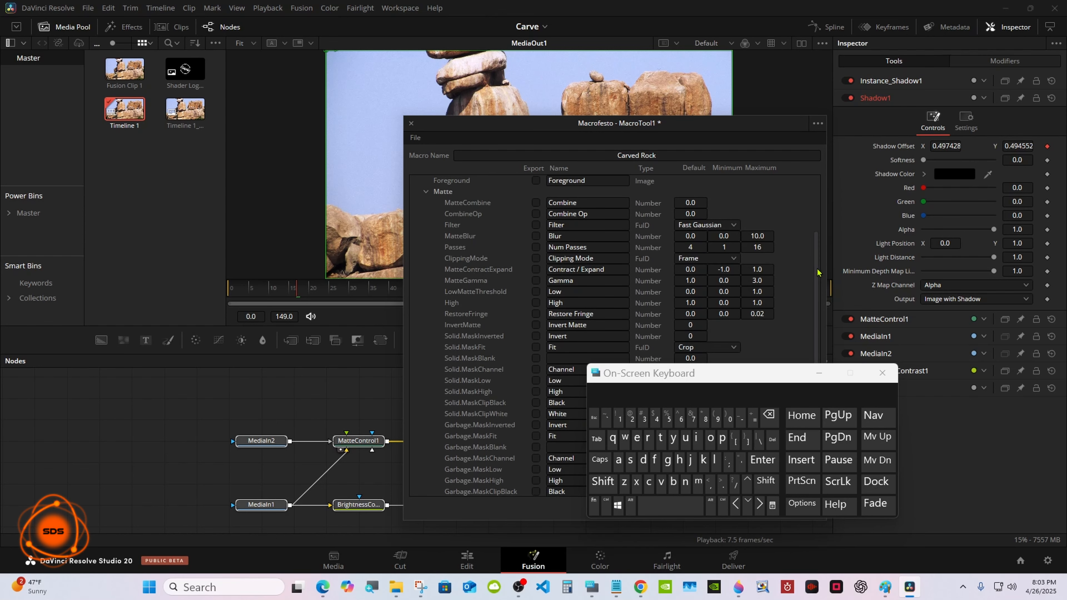
left_click_drag(723, 377, 780, 378)
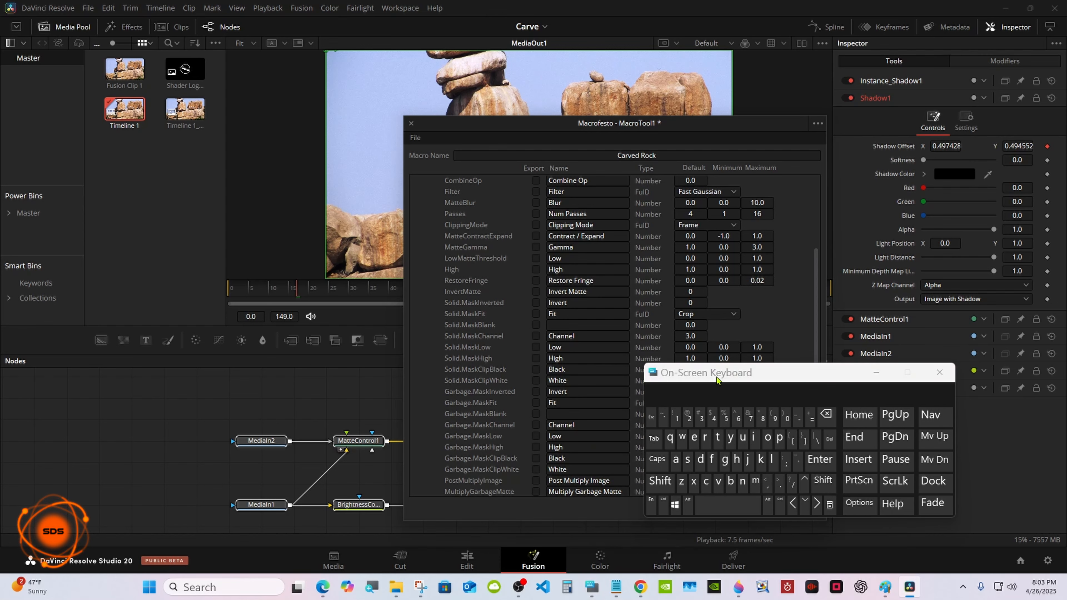
left_click(536, 391)
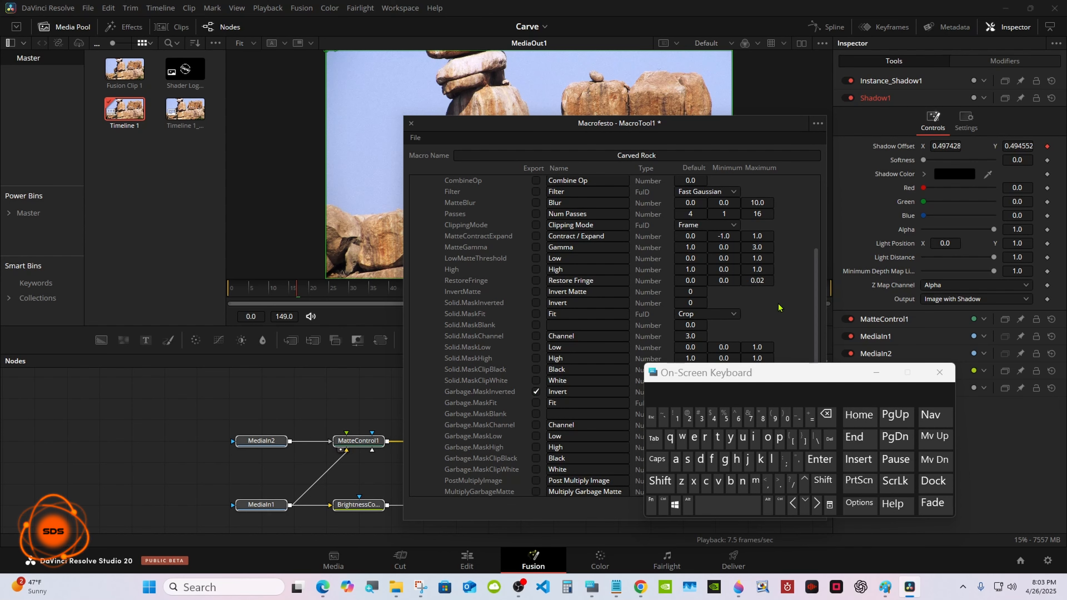
scroll(631, 248, "up", 5)
left_click(425, 302)
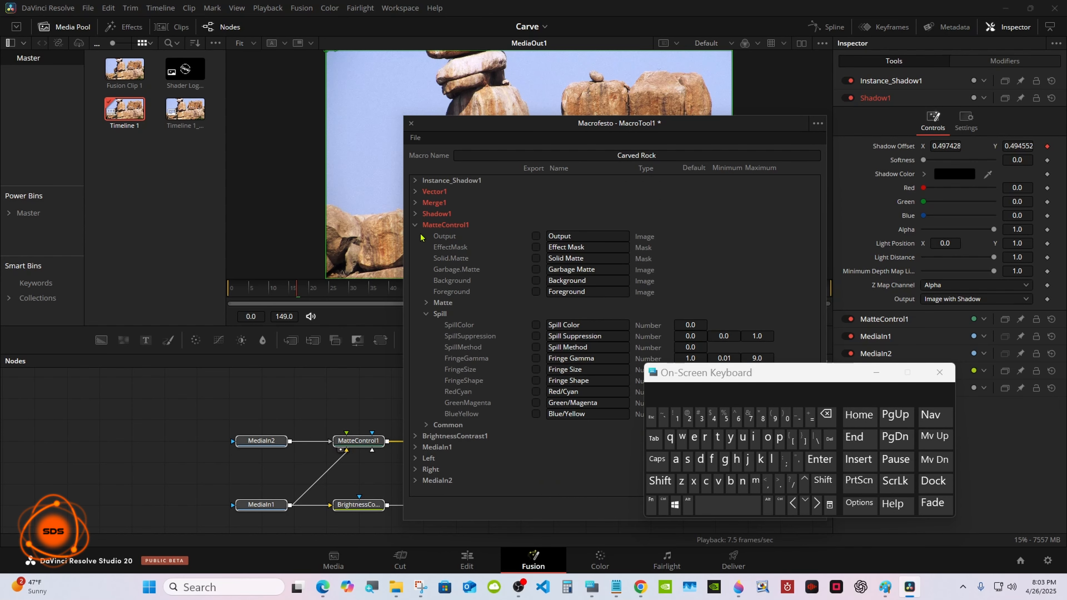
left_click(415, 225)
- Mark BrightnessContrast1's Brightness control for export and collapse its entry
left_click(415, 236)
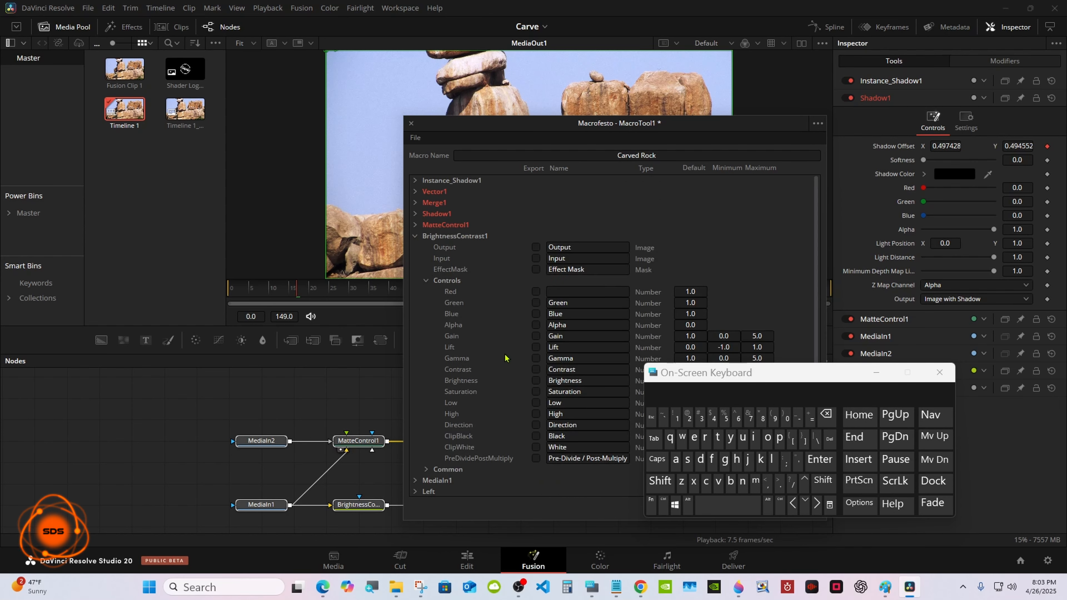
left_click(536, 380)
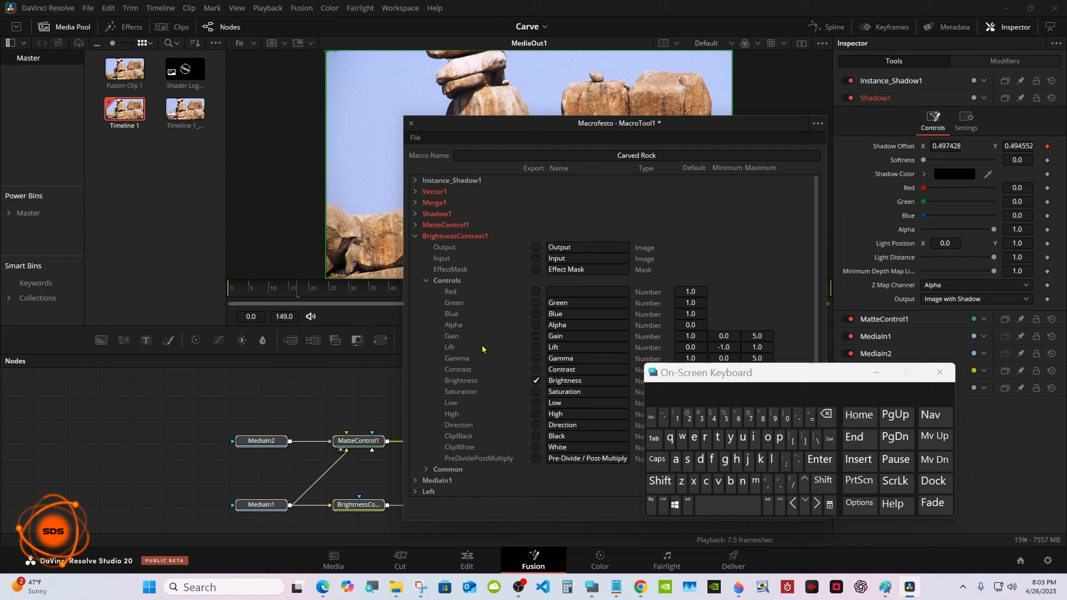
left_click(415, 236)
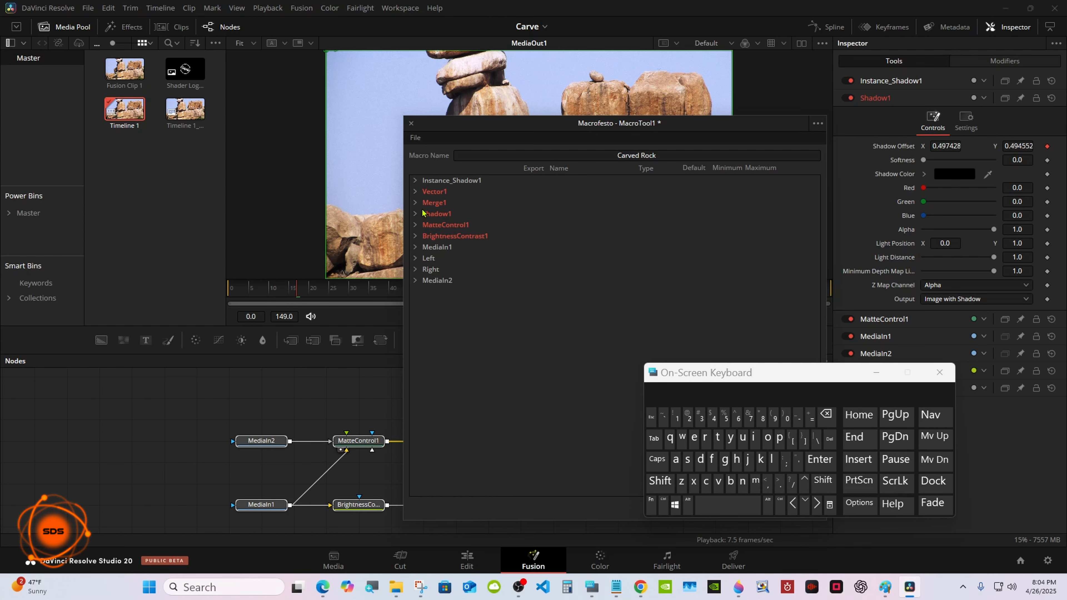
- Save the macro as a group named Carved Rock.setting in the Carving folder under Fusion's Templates, Edit, Effects
left_click(416, 139)
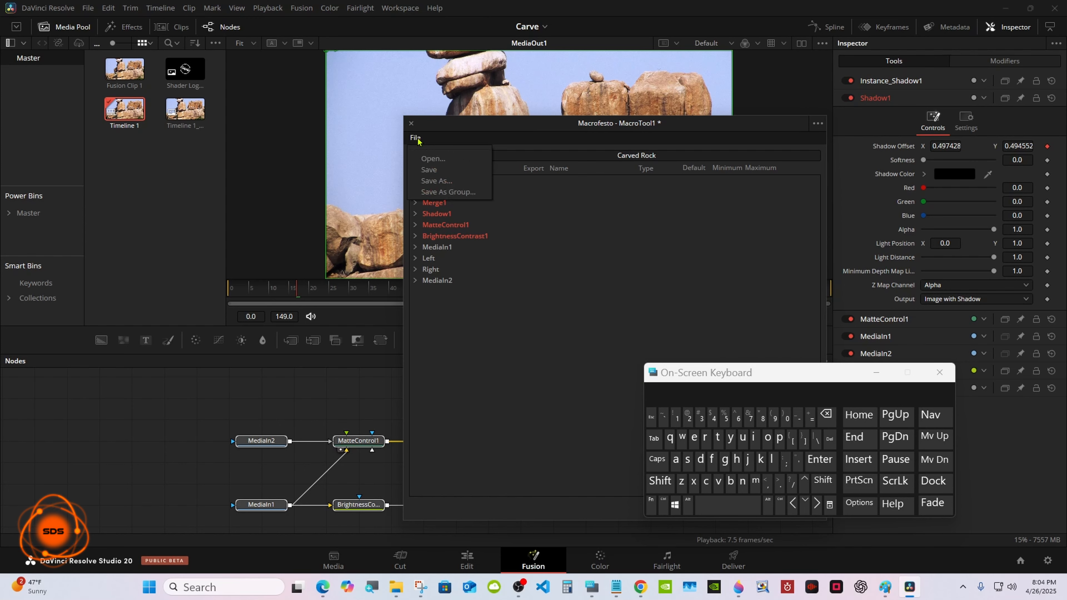
left_click(457, 192)
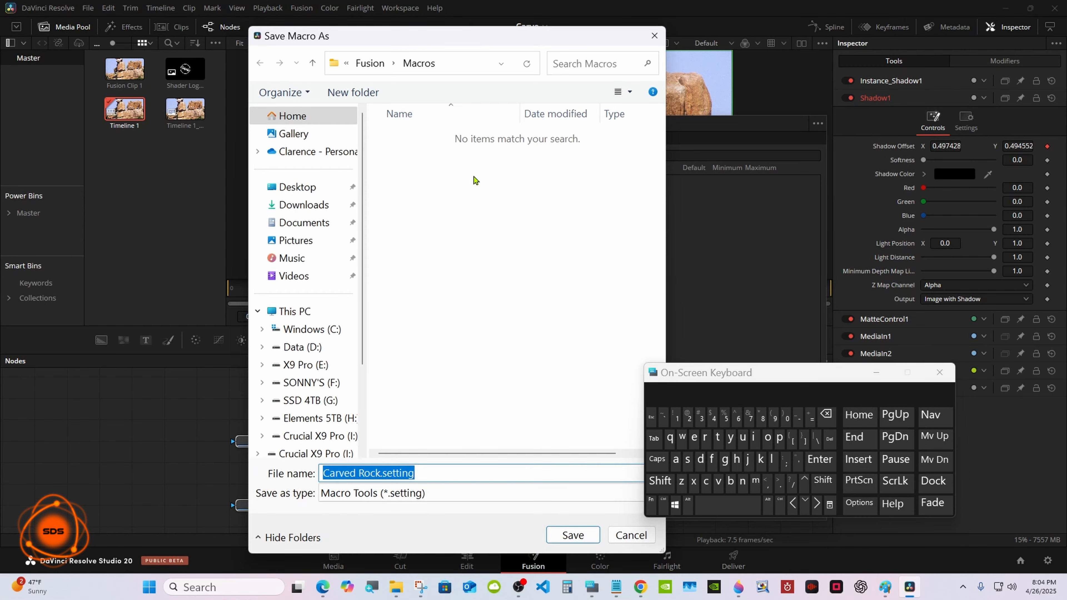
left_click(387, 67)
scroll(660, 299, "down", 2)
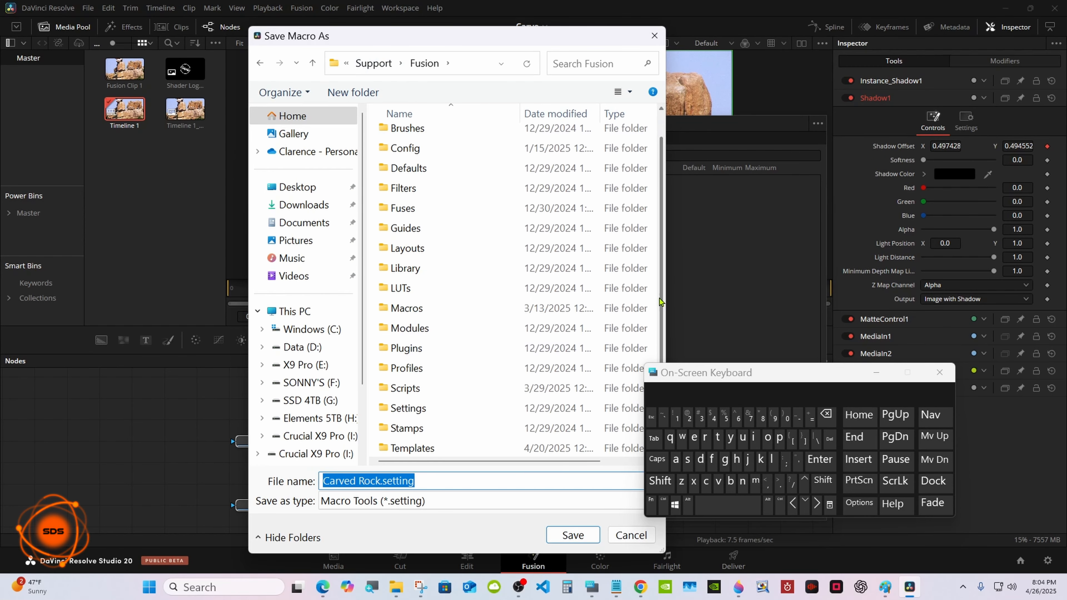
double_click(469, 442)
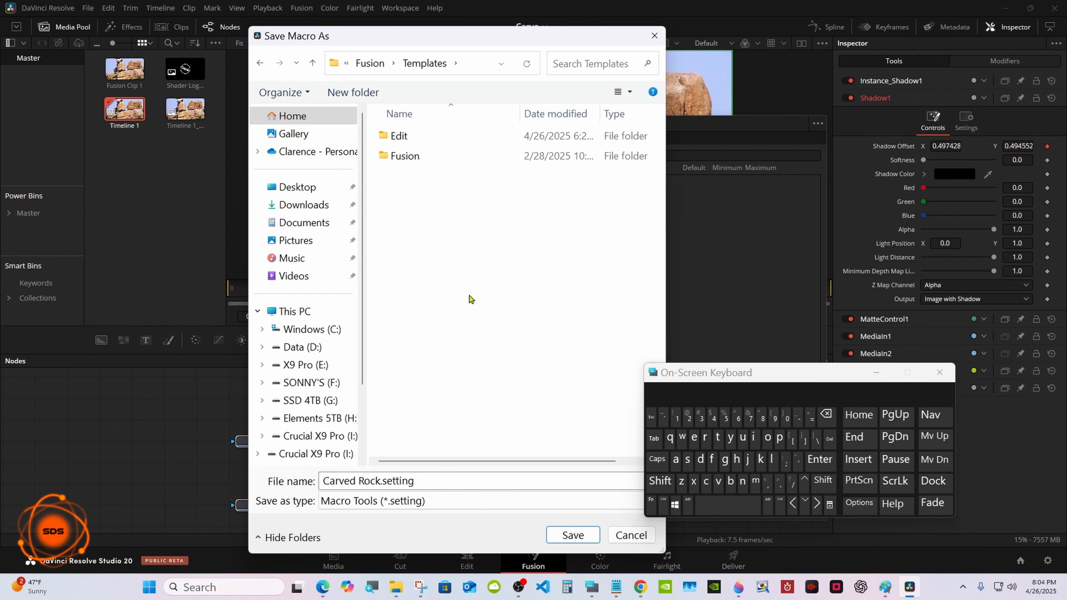
double_click(454, 135)
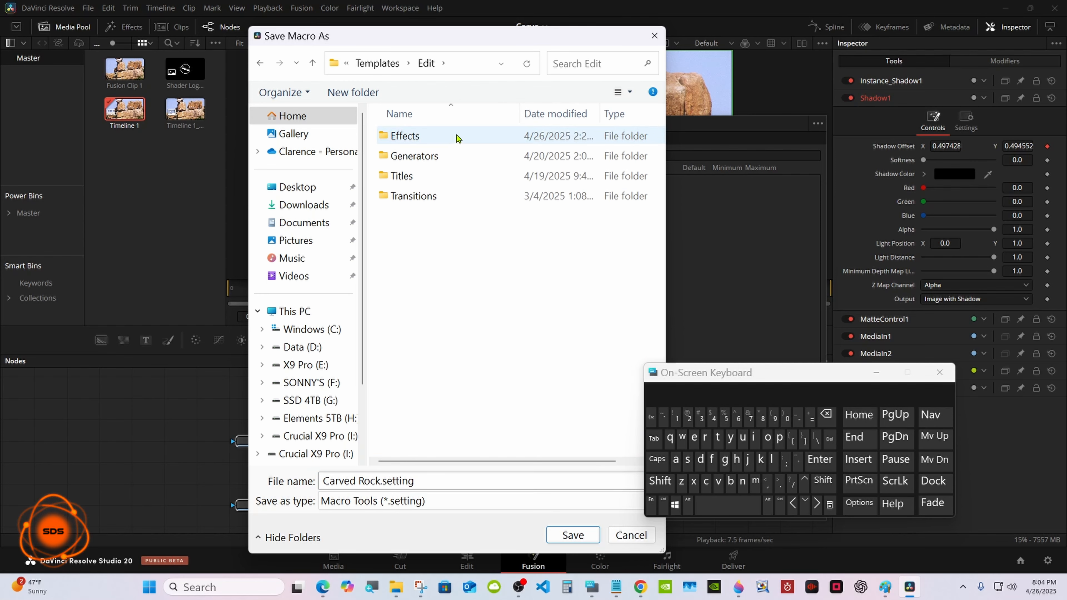
double_click(455, 136)
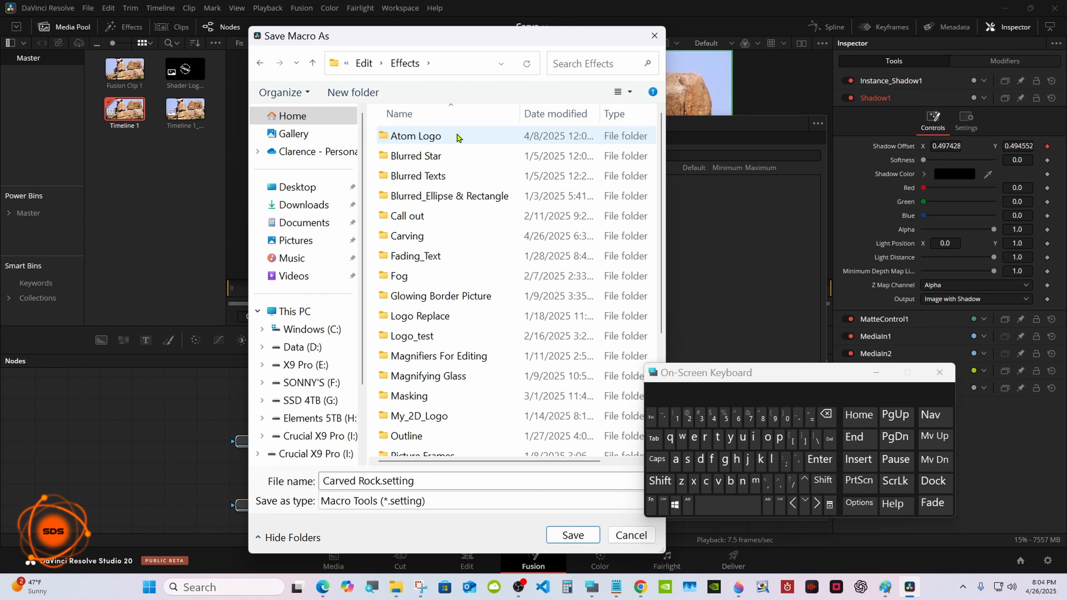
double_click(454, 236)
left_click(573, 535)
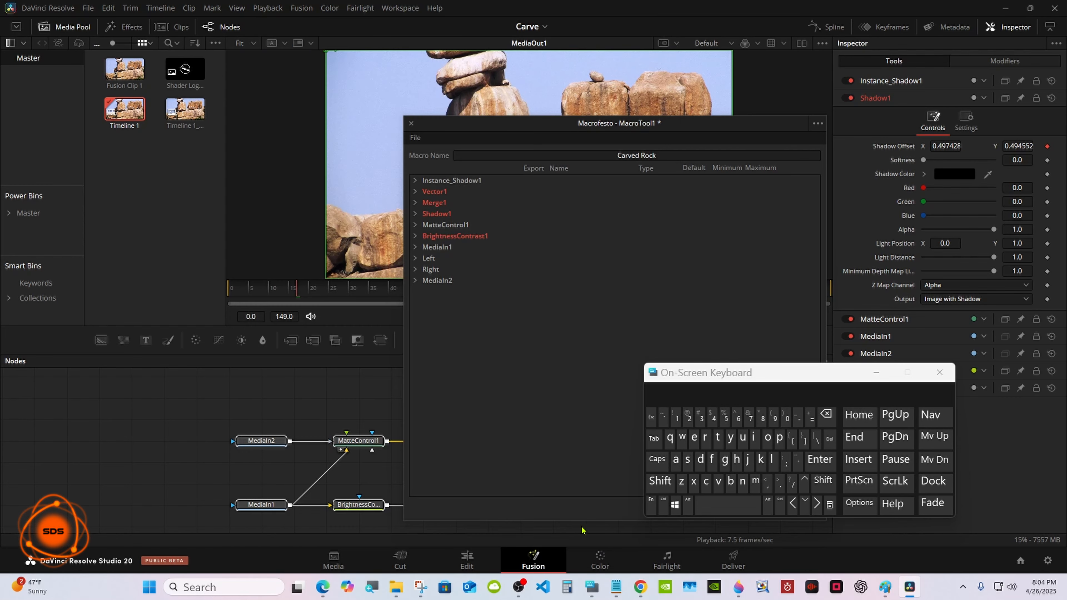
- Dismiss the on-screen keyboard and the macro editor, and switch to the Edit page
left_click(876, 372)
left_click(795, 509)
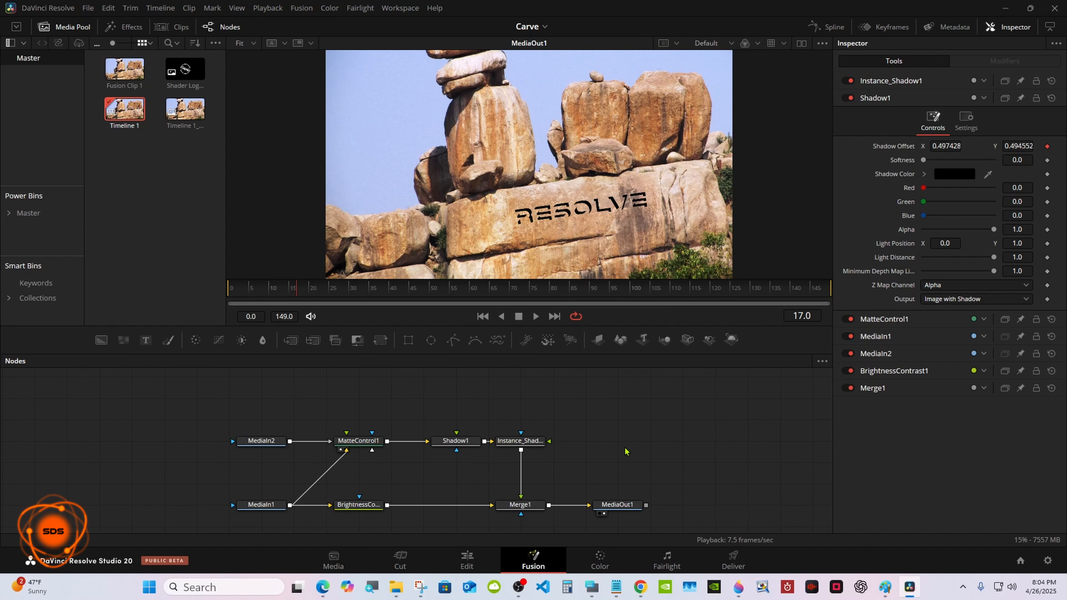
left_click(467, 560)
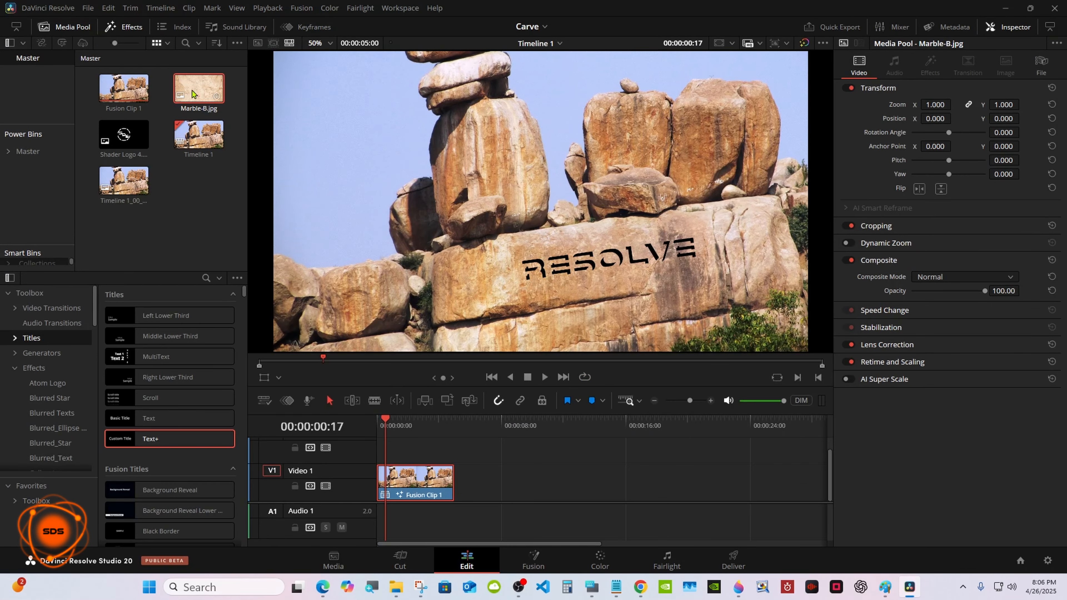
- Place Marble-B.jpg on Video 1 after the rock clip, leaving a gap, and park the playhead on it at 00:00:07:10
left_click_drag(199, 88, 488, 479)
left_click(506, 426)
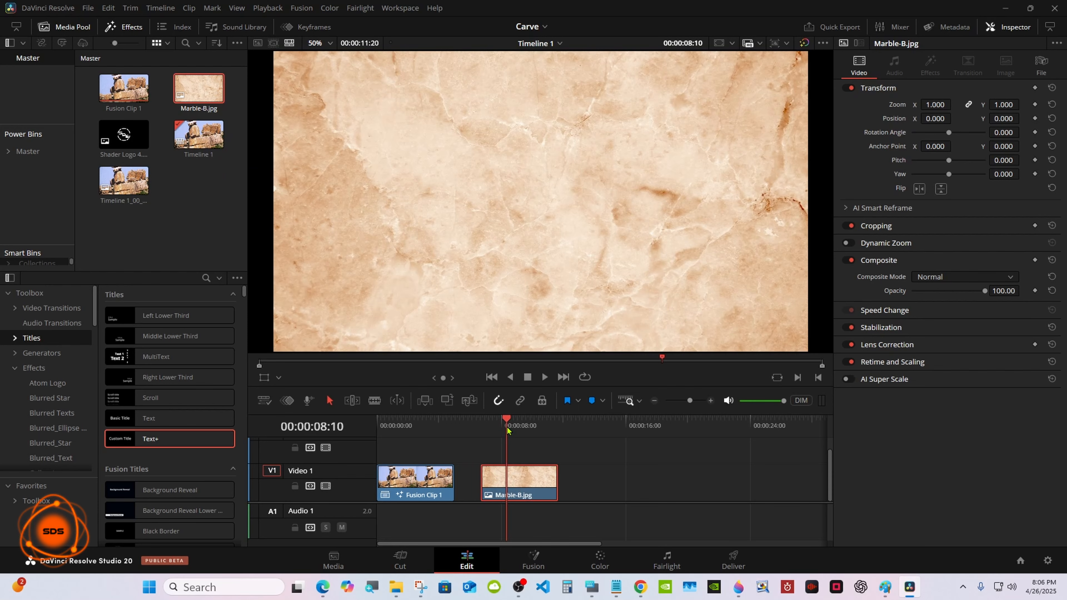
left_click_drag(507, 430, 491, 427)
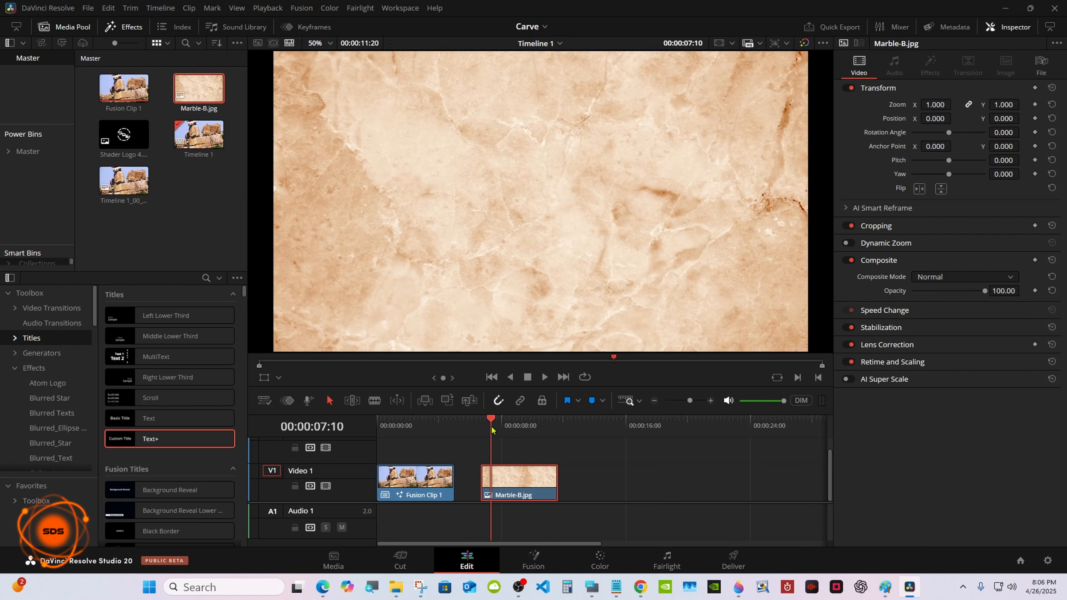
- Place Shader Logo 4.png on the track above the marble clip and set its Zoom to 1.420
left_click_drag(124, 134, 529, 453)
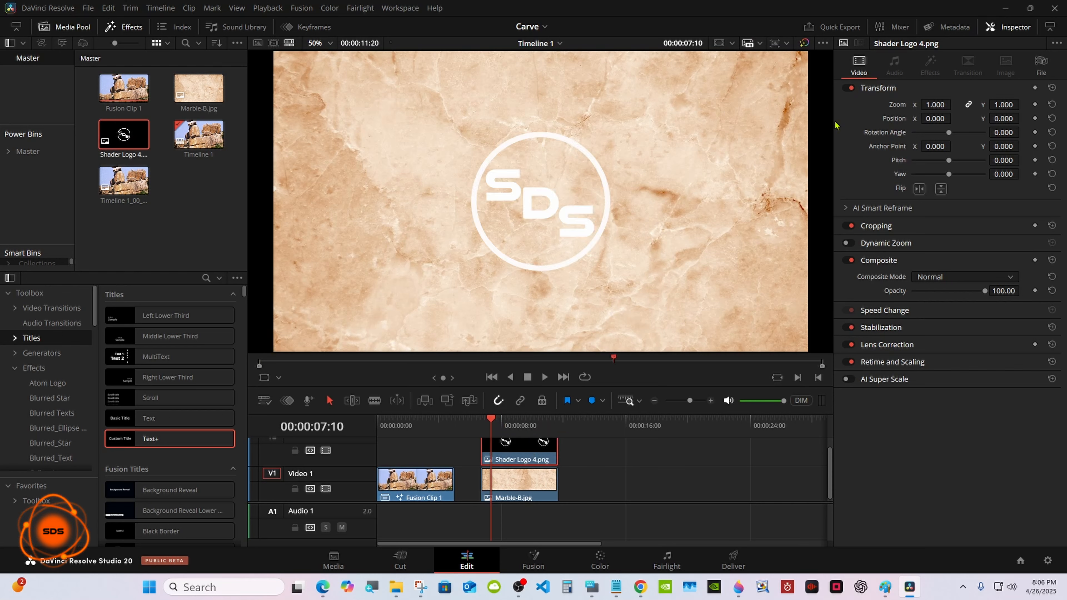
left_click_drag(932, 103, 987, 104)
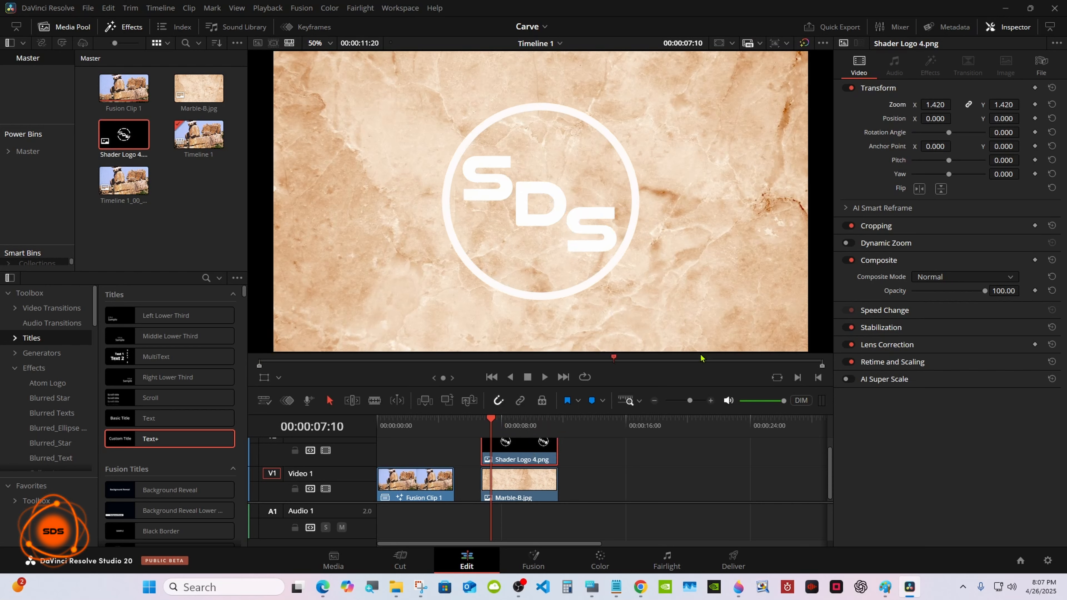
- Combine the Shader Logo 4.png and Marble-B.jpg timeline clips into a new Fusion clip
left_click_drag(572, 447, 543, 501)
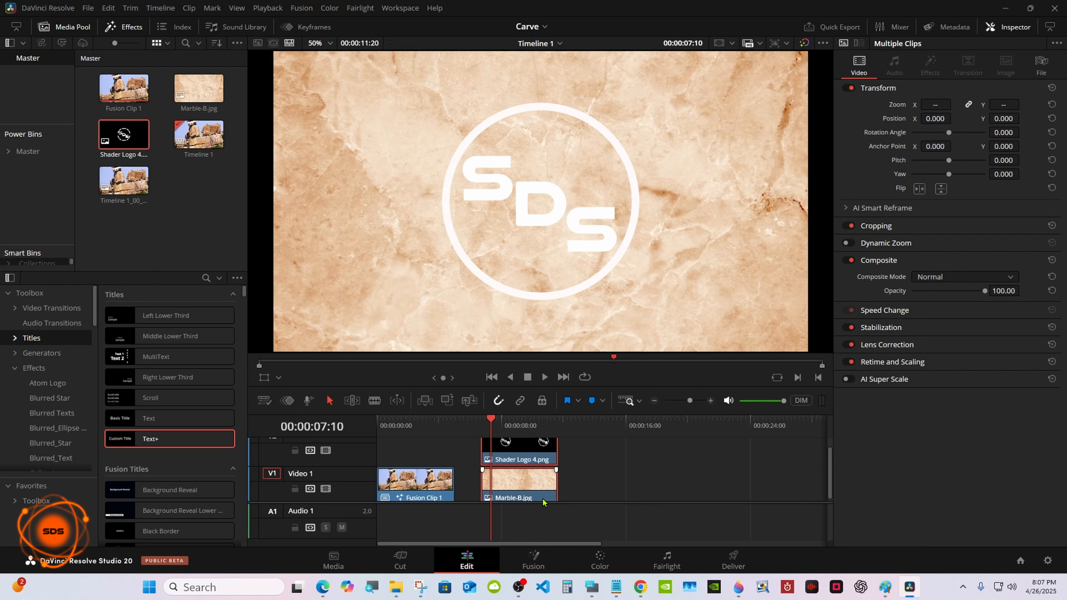
right_click(521, 483)
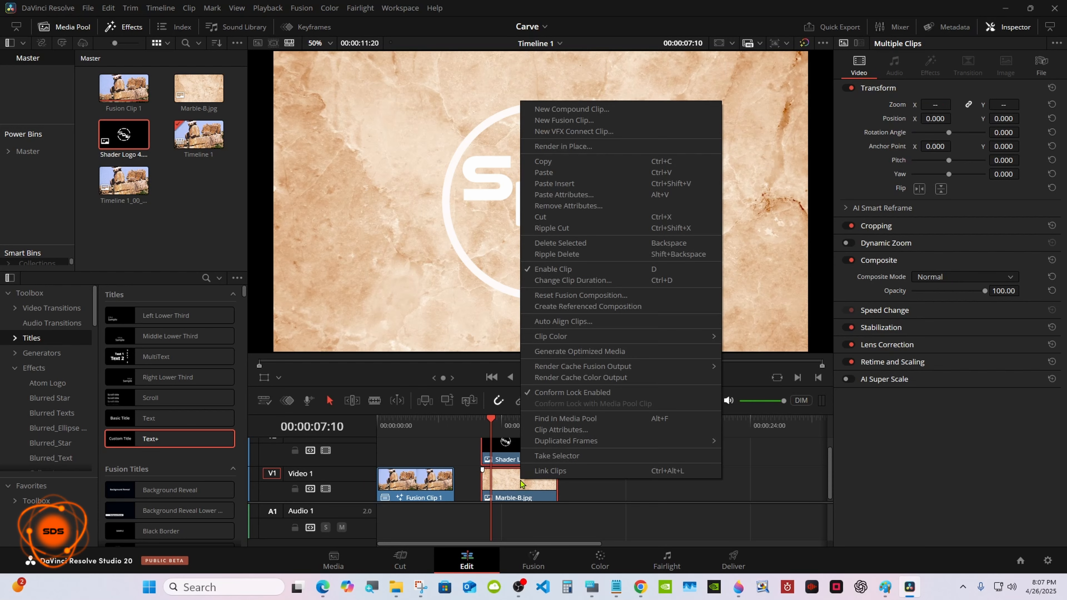
left_click(585, 122)
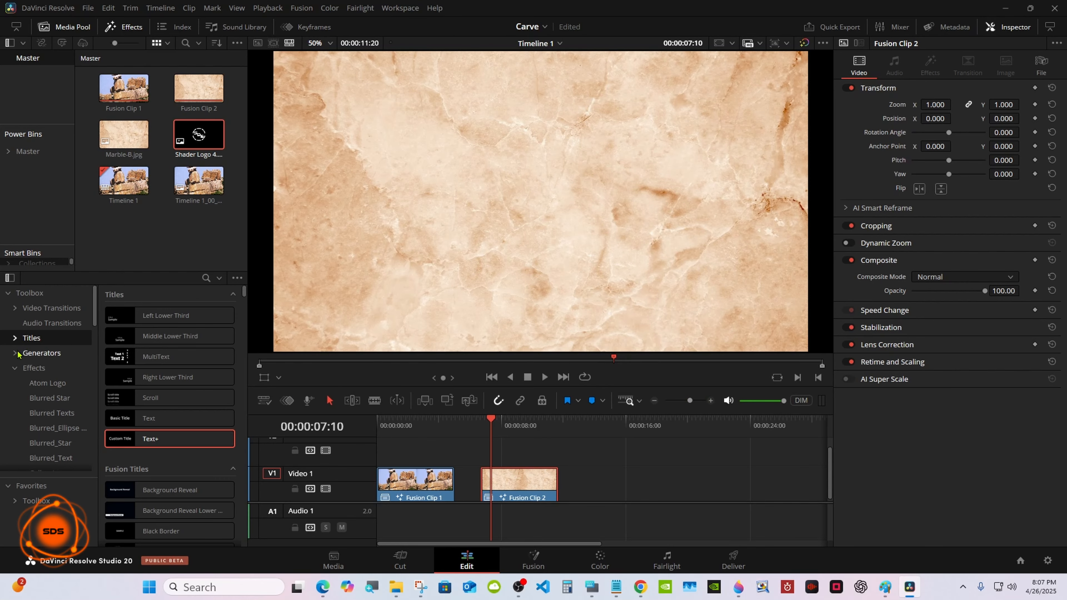
- Apply the Carved Rock effect from the Carving effects category to the new marble and logo Fusion clip
left_click_drag(94, 311, 94, 329)
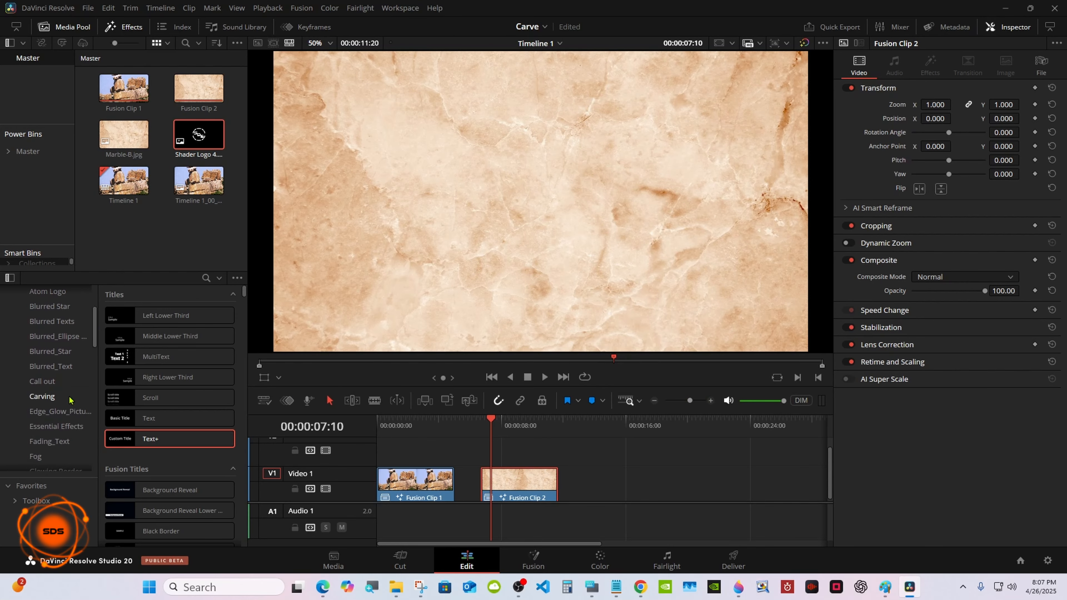
left_click(66, 402)
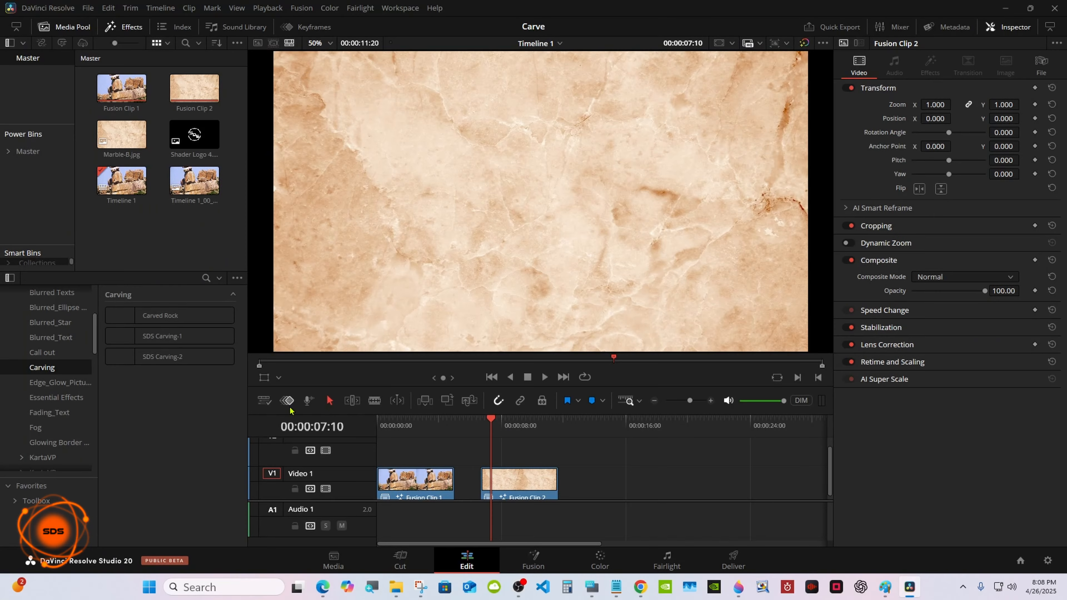
left_click_drag(169, 315, 521, 479)
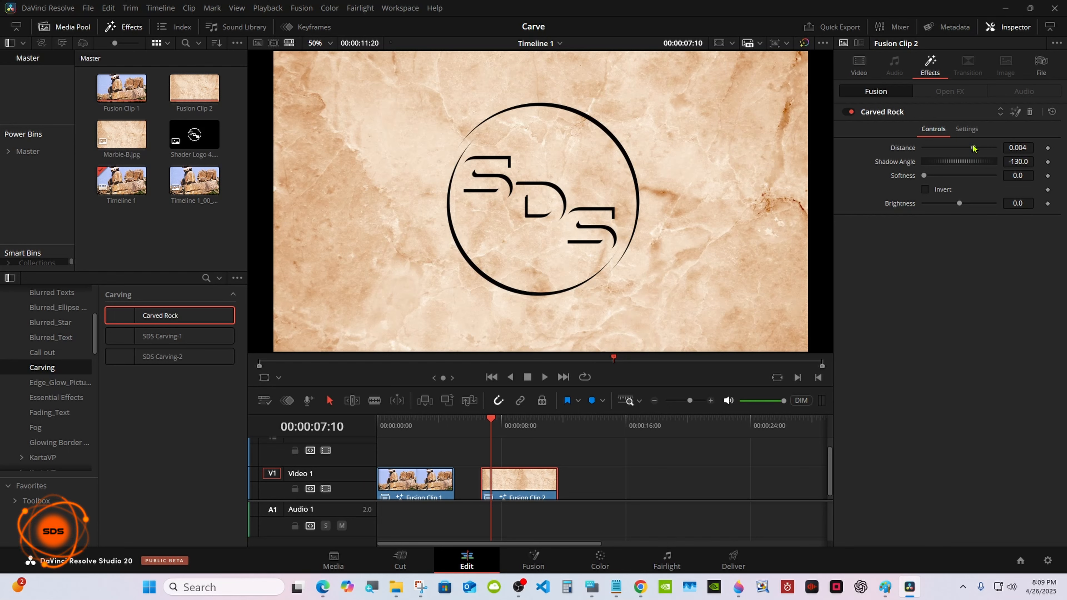
- Set the Carved Rock effect's Distance to 0.0062 on the marble clip and enlarge the timeline viewer
mouse_move(973, 148)
left_mouse_down()
mouse_move(1007, 148)
mouse_move(974, 157)
mouse_move(983, 152)
left_mouse_up()
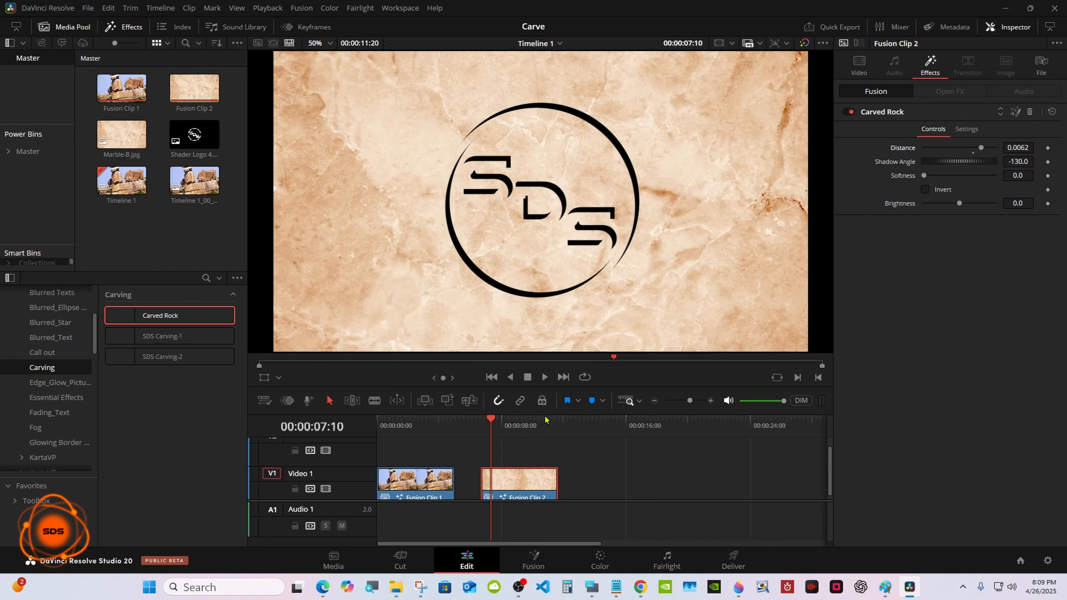
left_click_drag(539, 415, 538, 489)
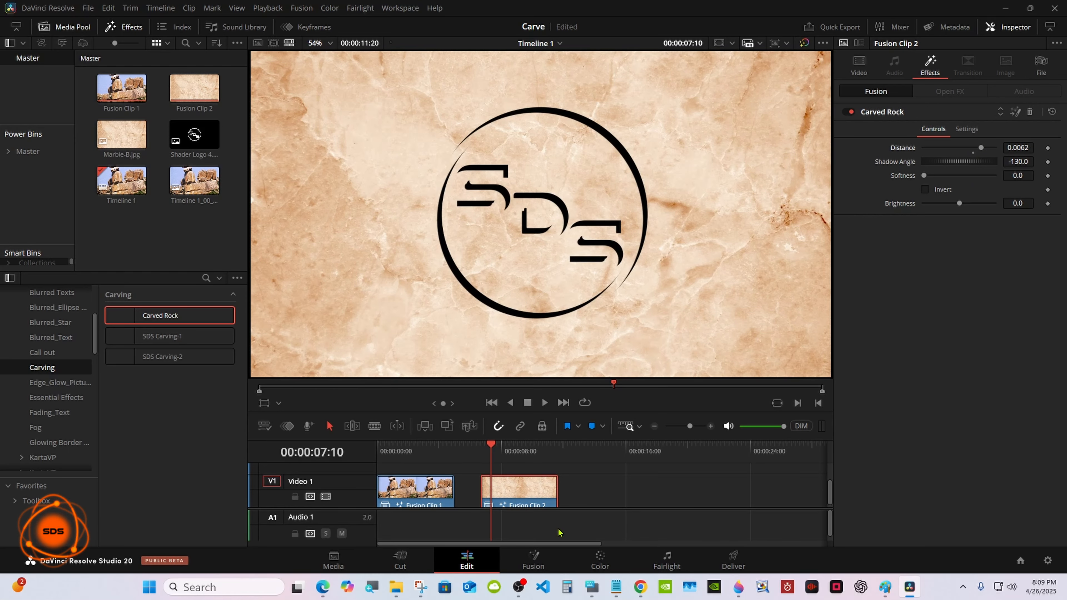